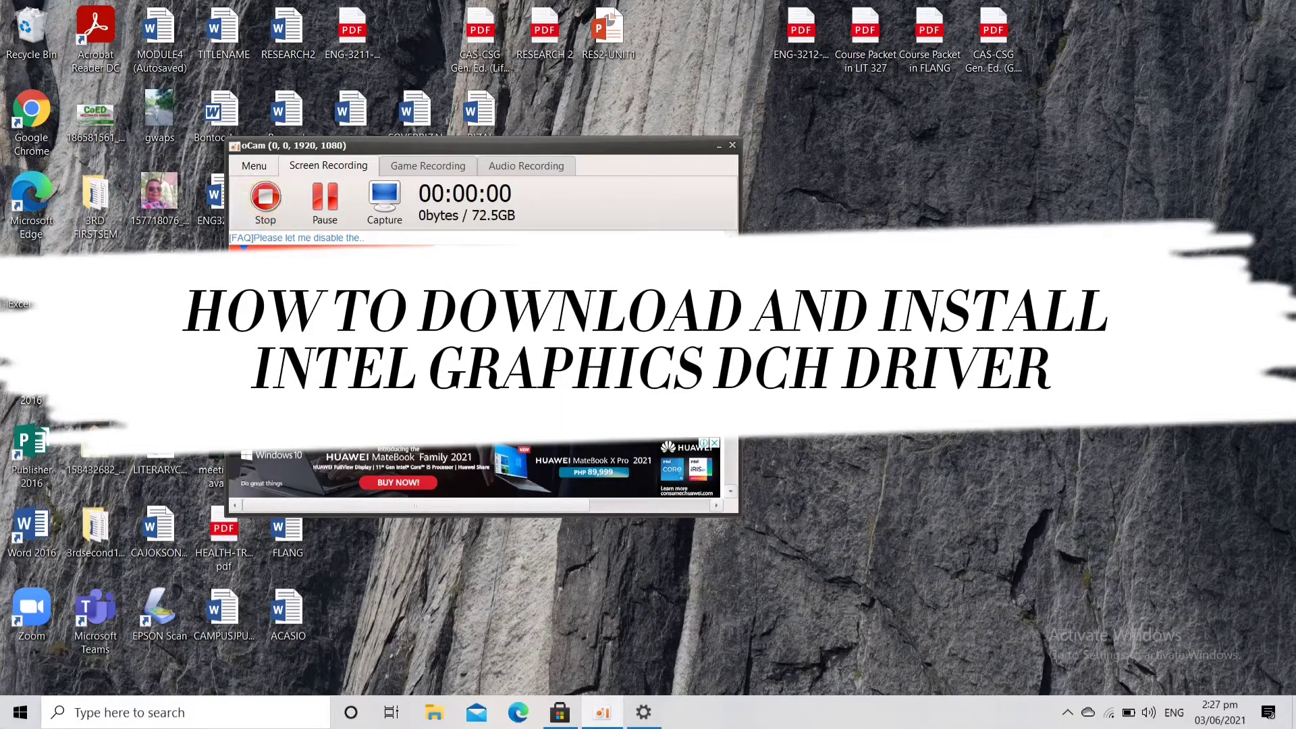
# Step: Launch Google Chrome from its desktop shortcut
pyautogui.doubleClick(27, 124)
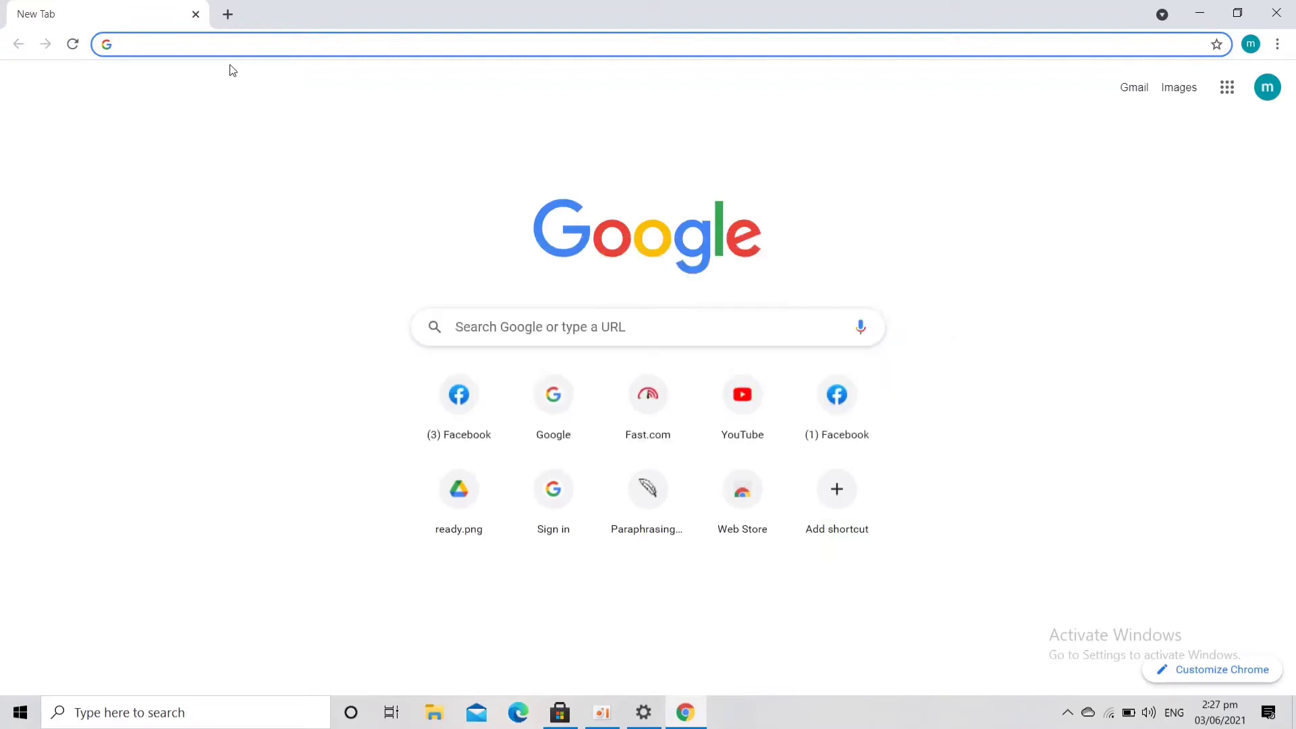
# Step: Google 'intel uhd graphics 600 driver' and open the downloadcenter.intel.com result for UHD Graphics 600
pyautogui.write('intel')
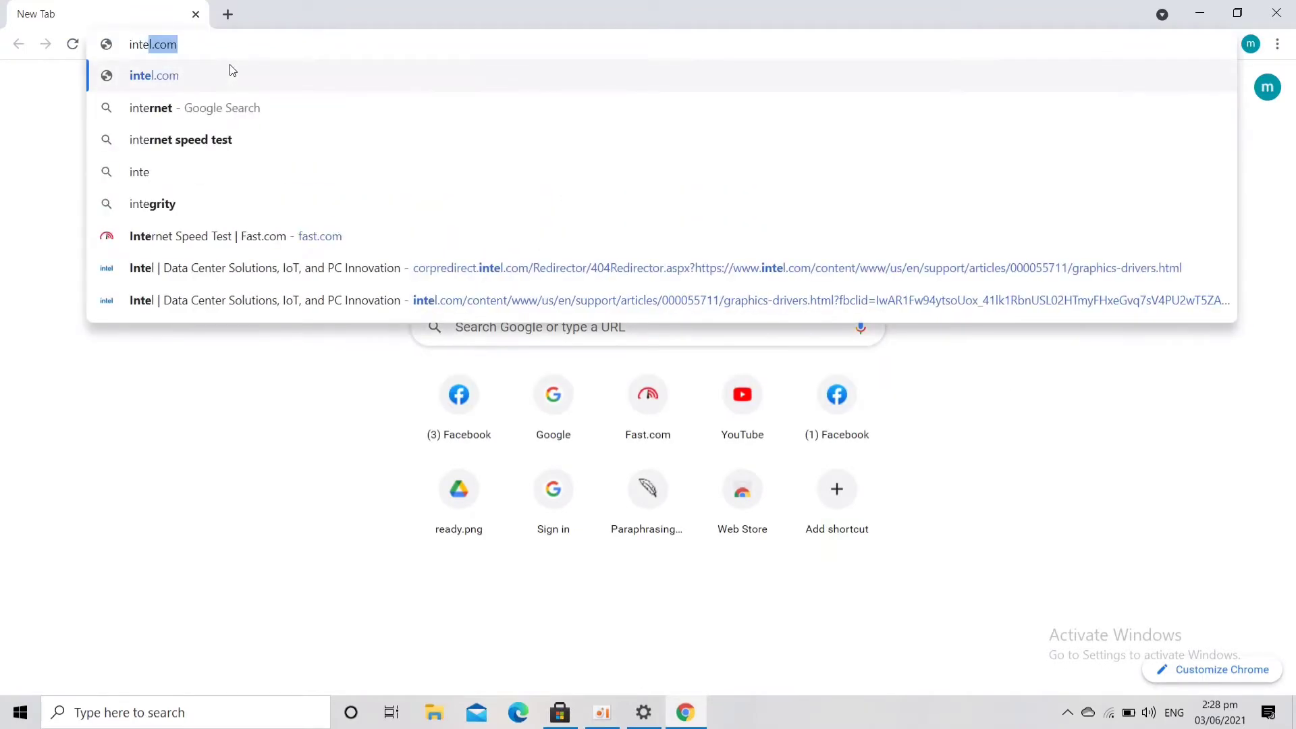
pyautogui.write(' u')
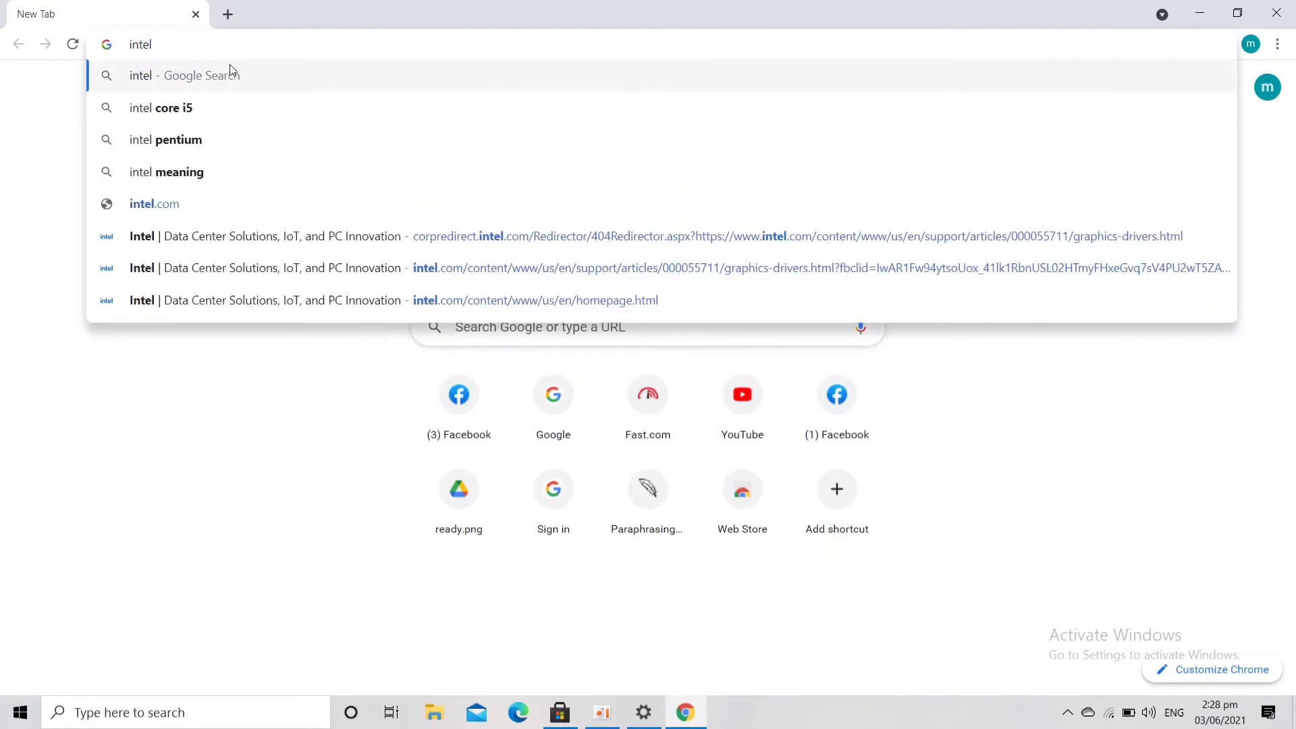
pyautogui.write('hd')
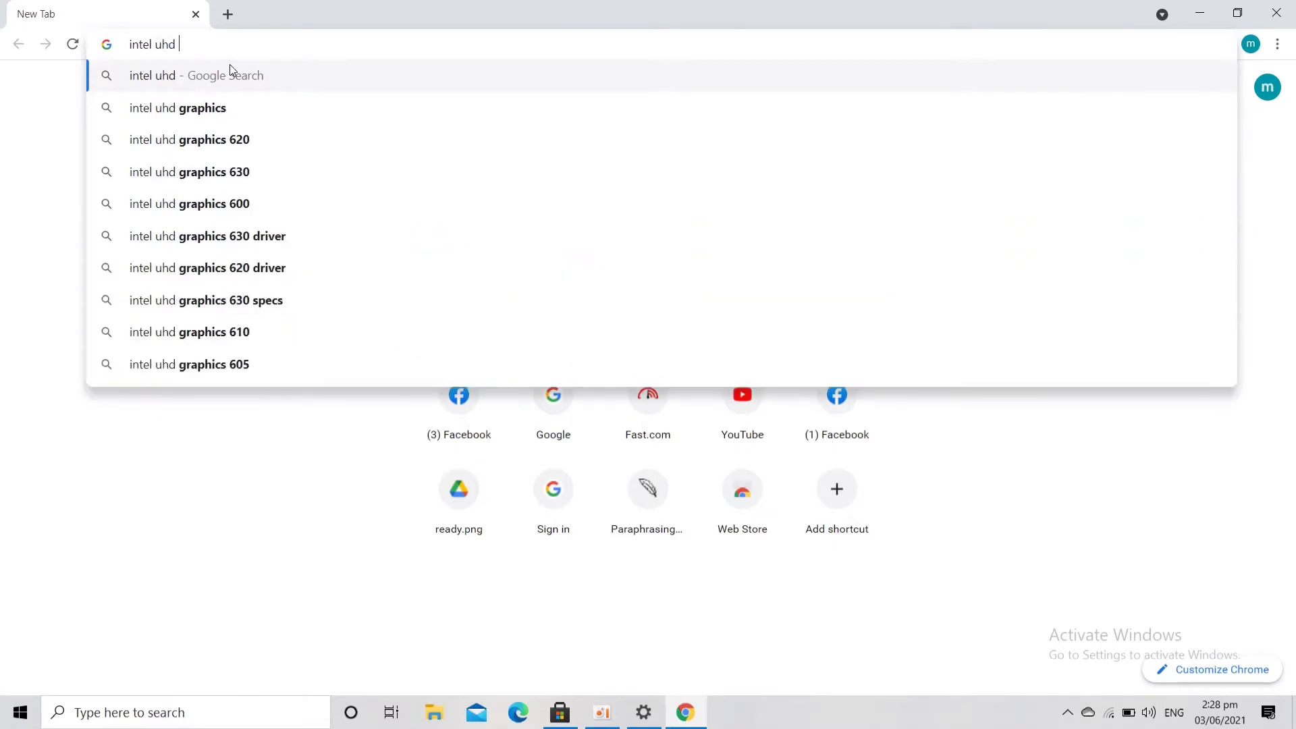
pyautogui.write(' grap')
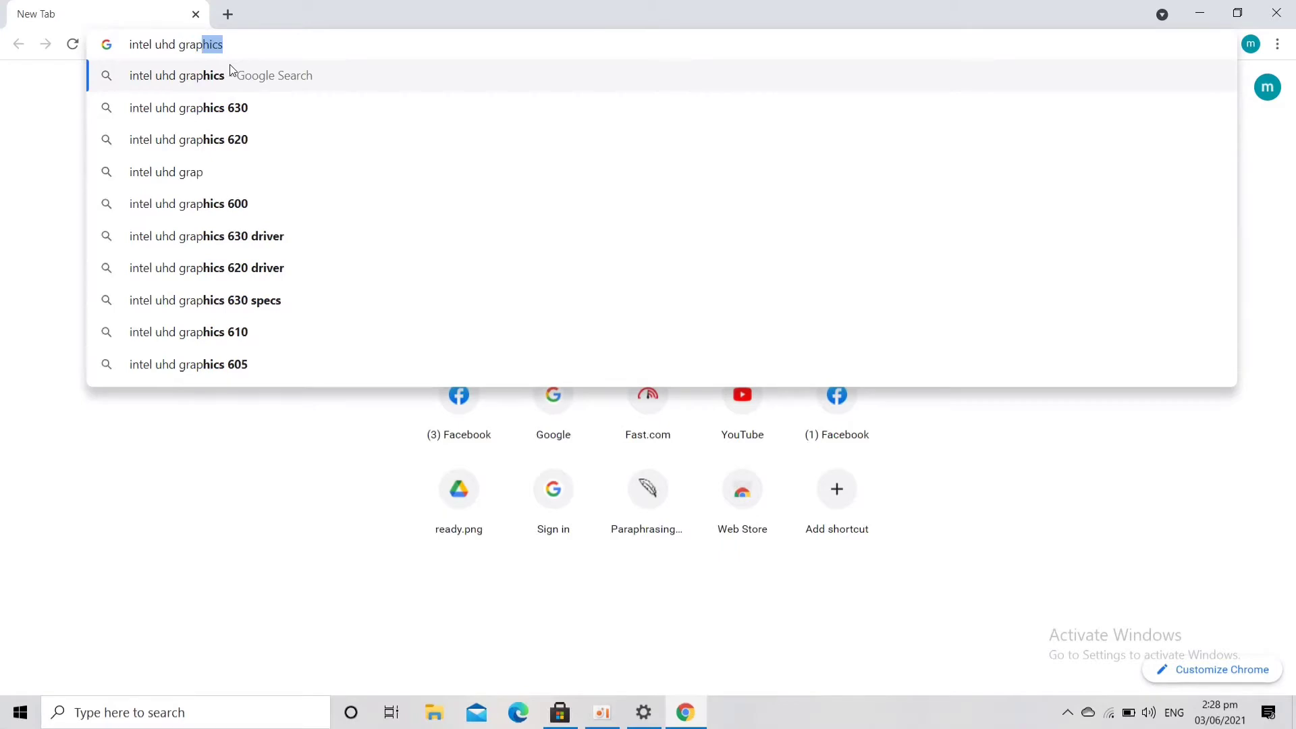
pyautogui.write('hics')
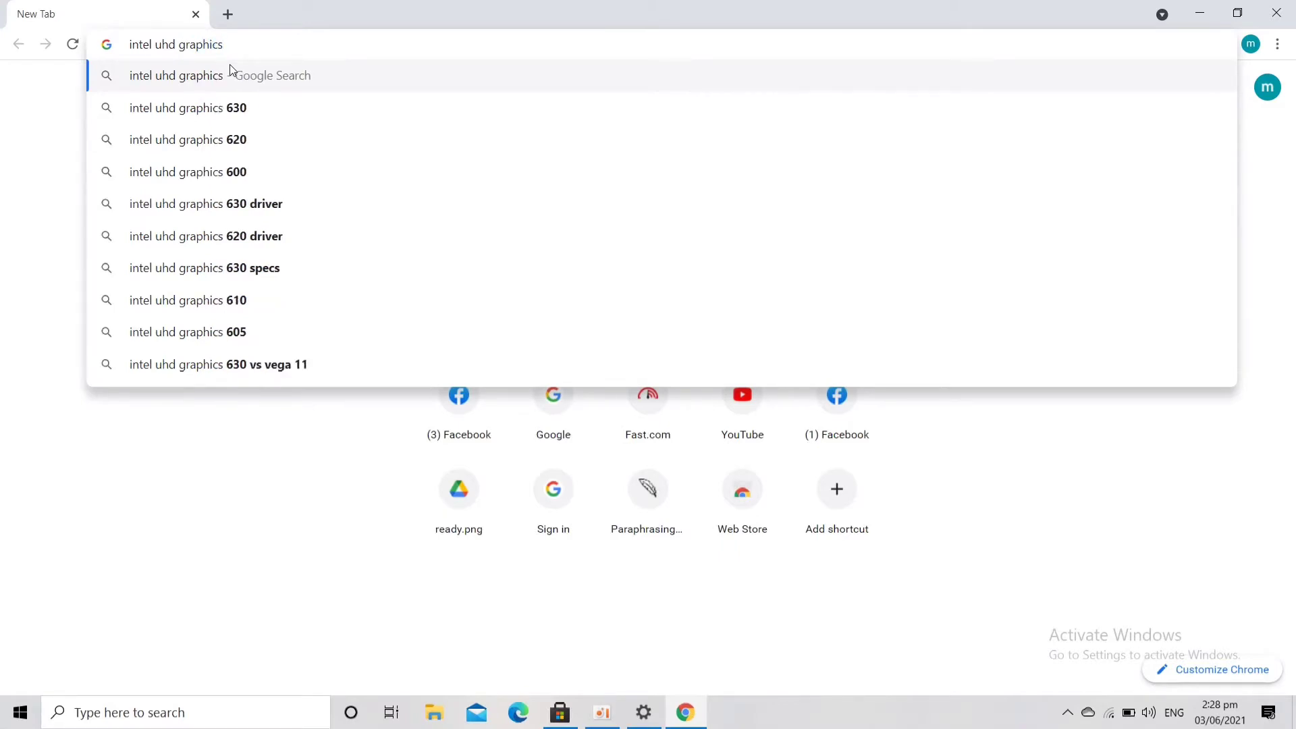
pyautogui.write(' 6')
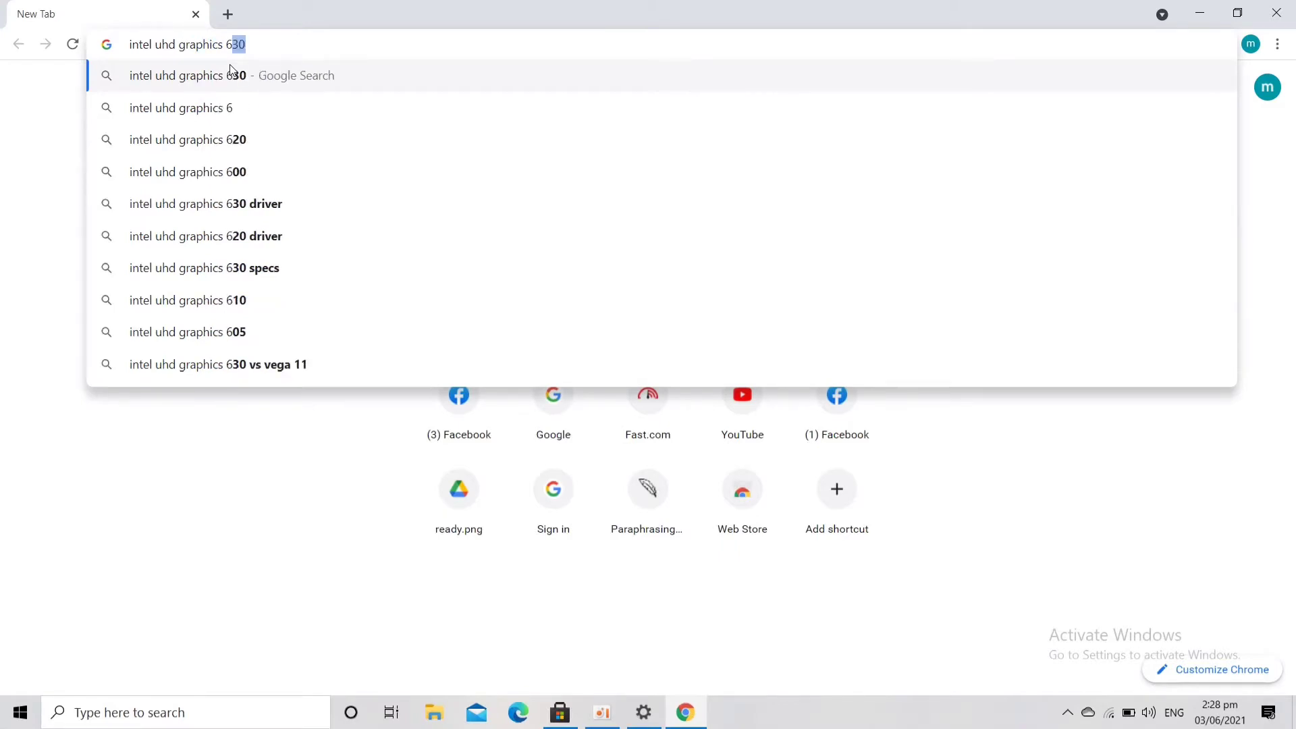
pyautogui.write('00 driver')
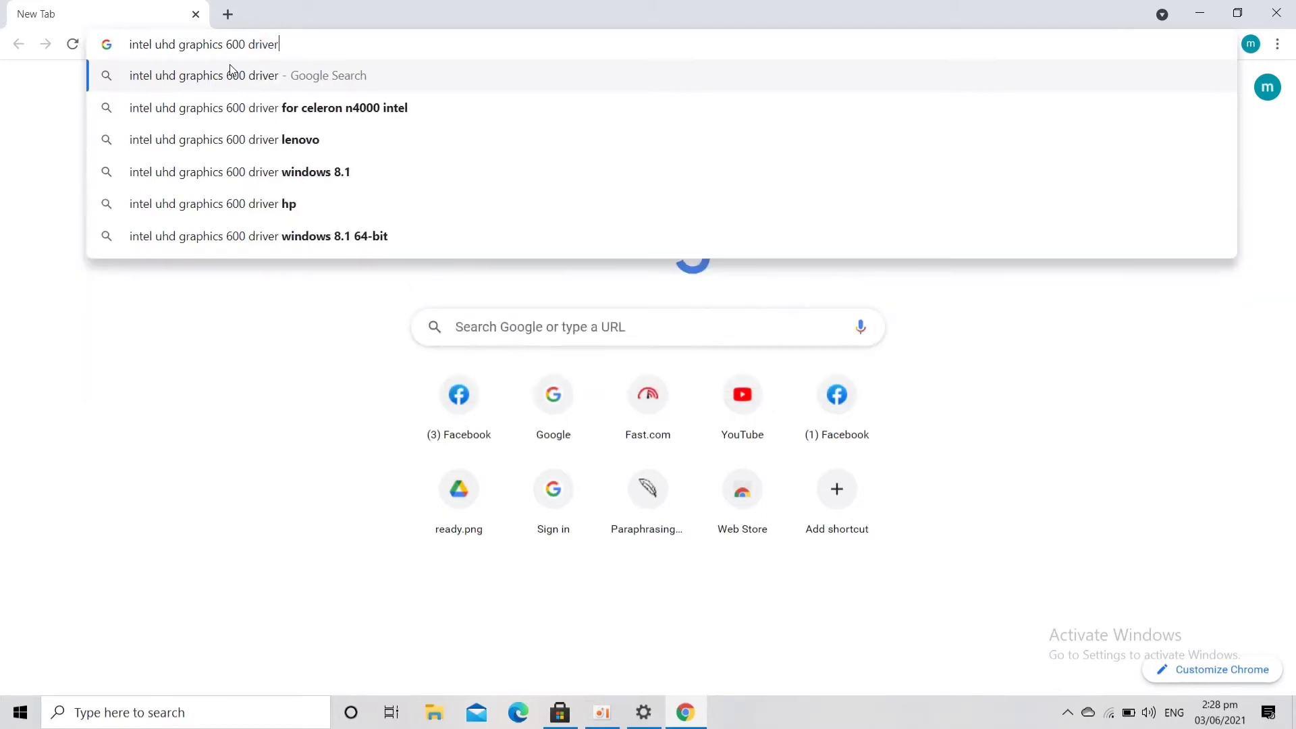
pyautogui.press('Return')
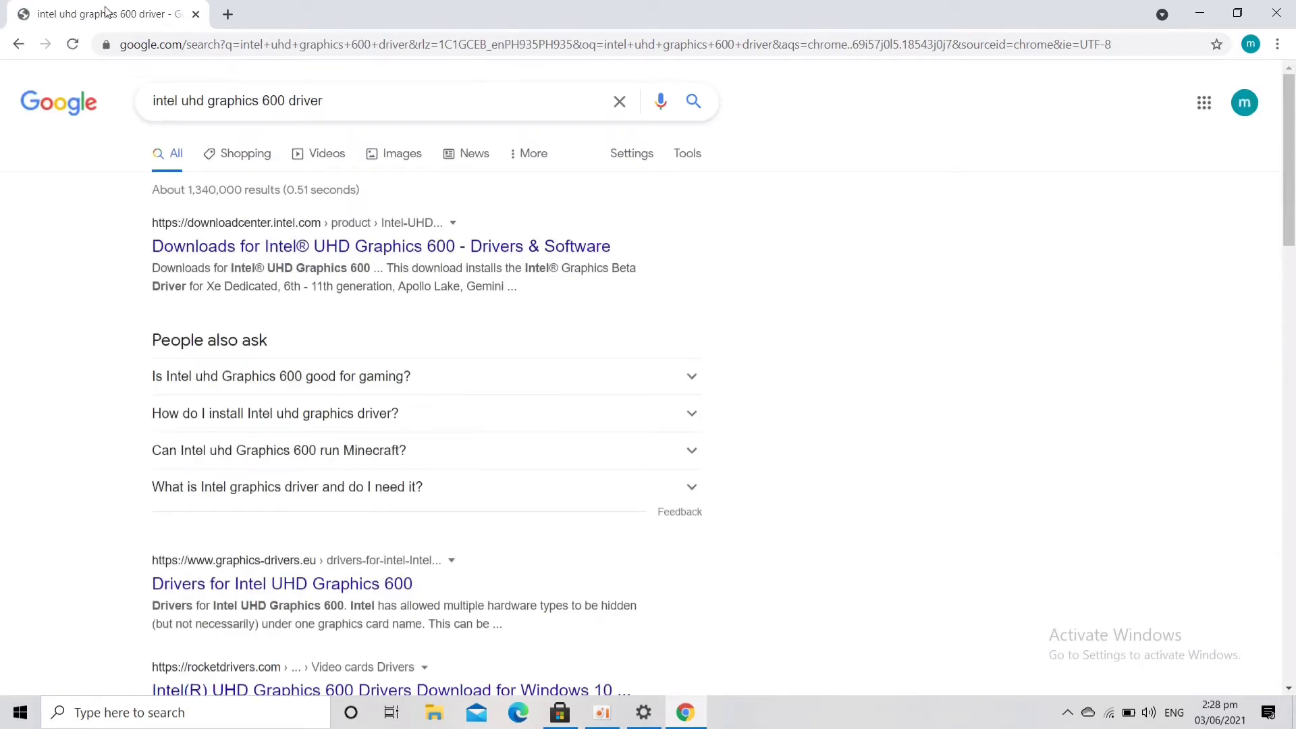
pyautogui.click(269, 247)
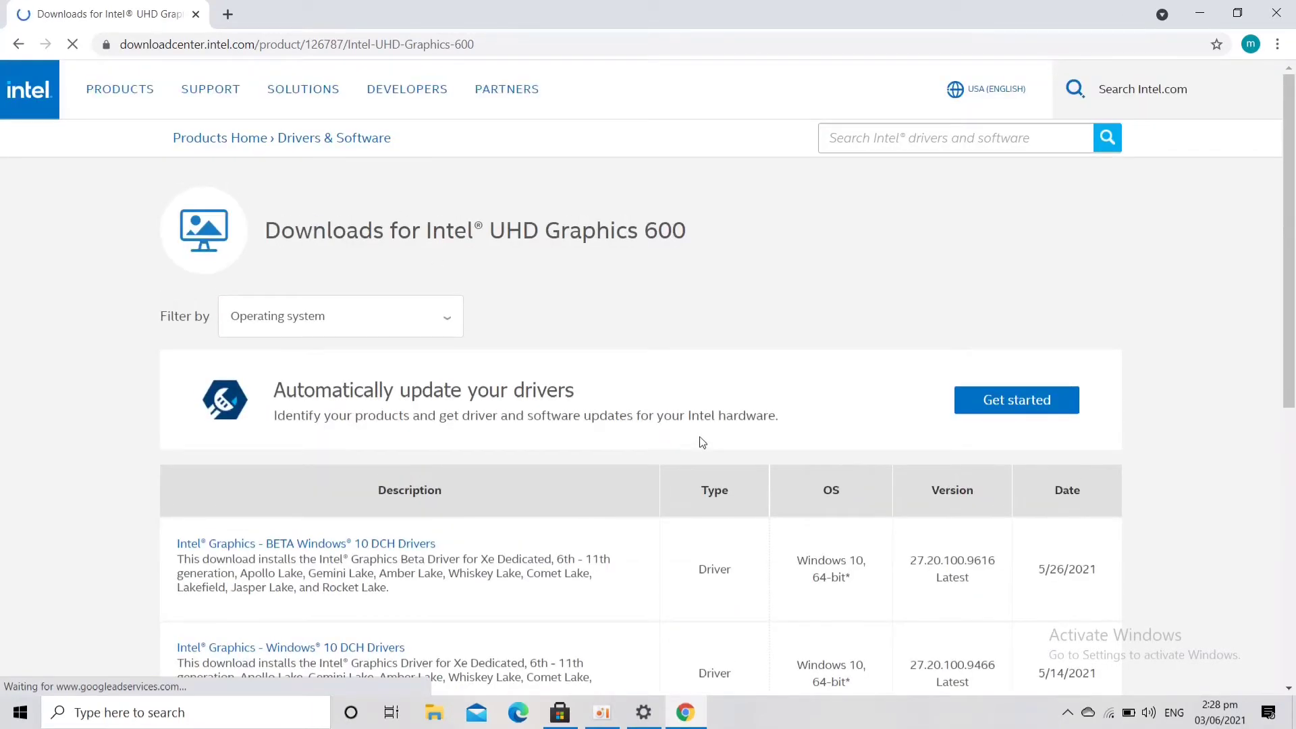
# Step: Download igfx_win10_100.9616.zip from the Intel Graphics BETA Windows 10 DCH Drivers page
pyautogui.scroll(-3, 702, 442)
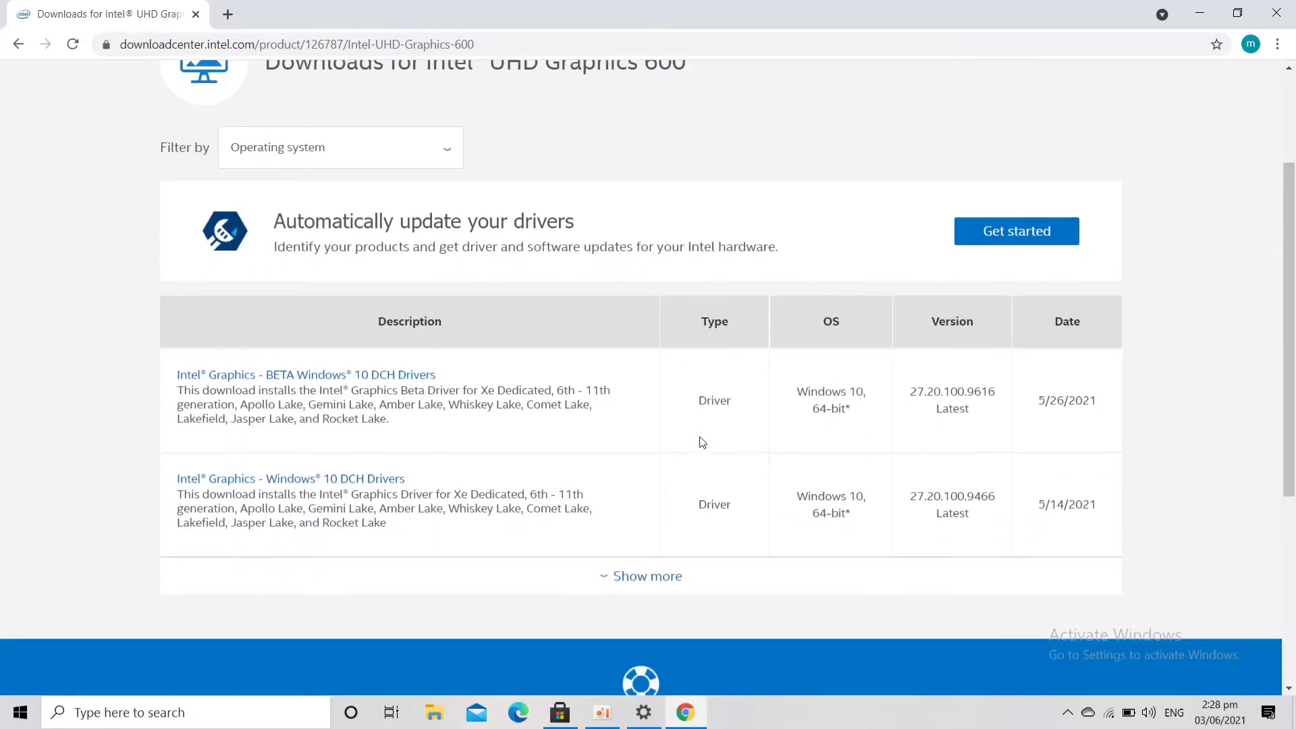
pyautogui.click(397, 375)
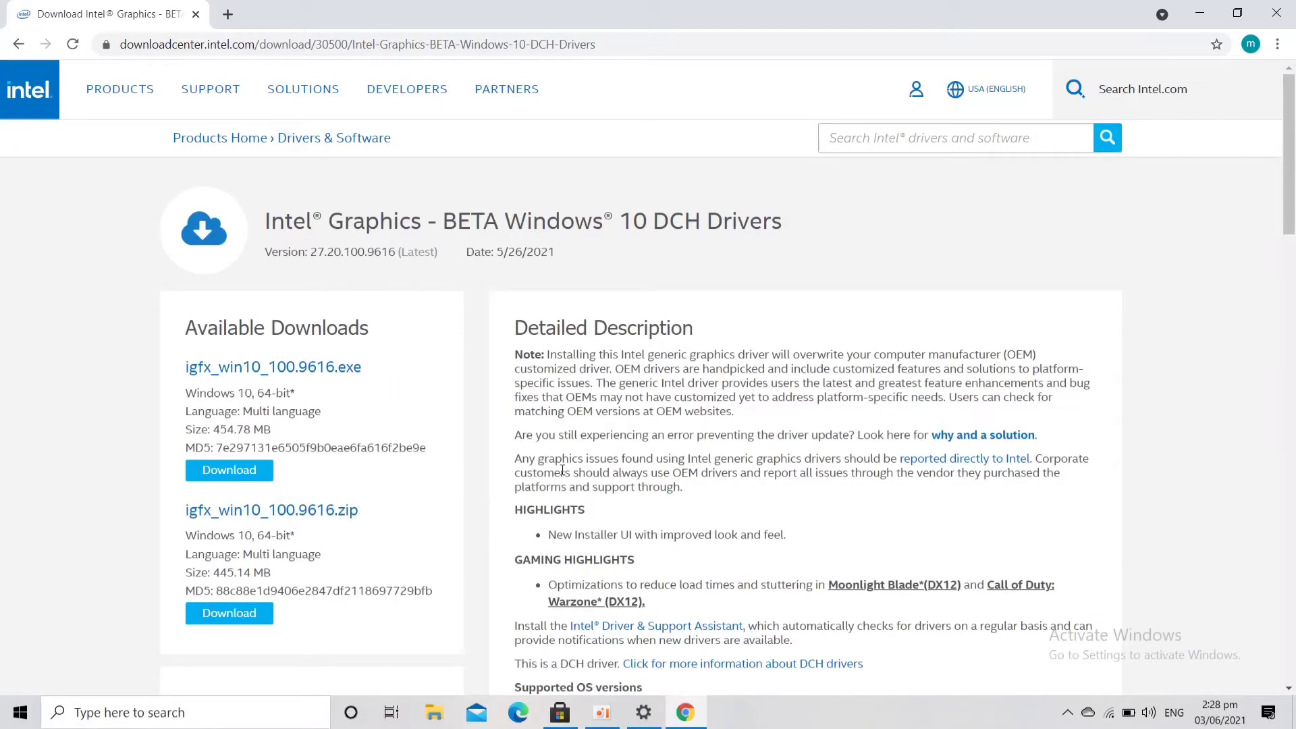
pyautogui.click(233, 614)
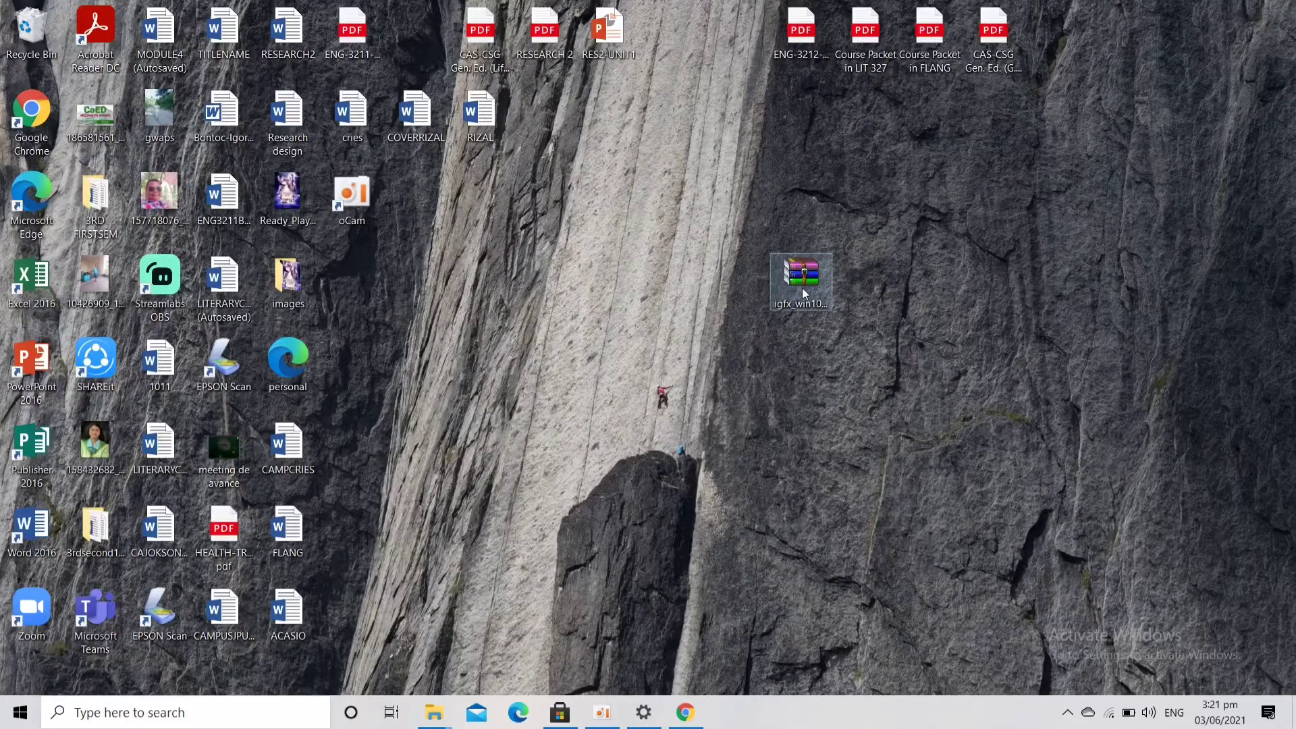
# Step: Extract the driver zip into an igfx_win10_100.9616 folder placed beside the archive
pyautogui.rightClick(802, 288)
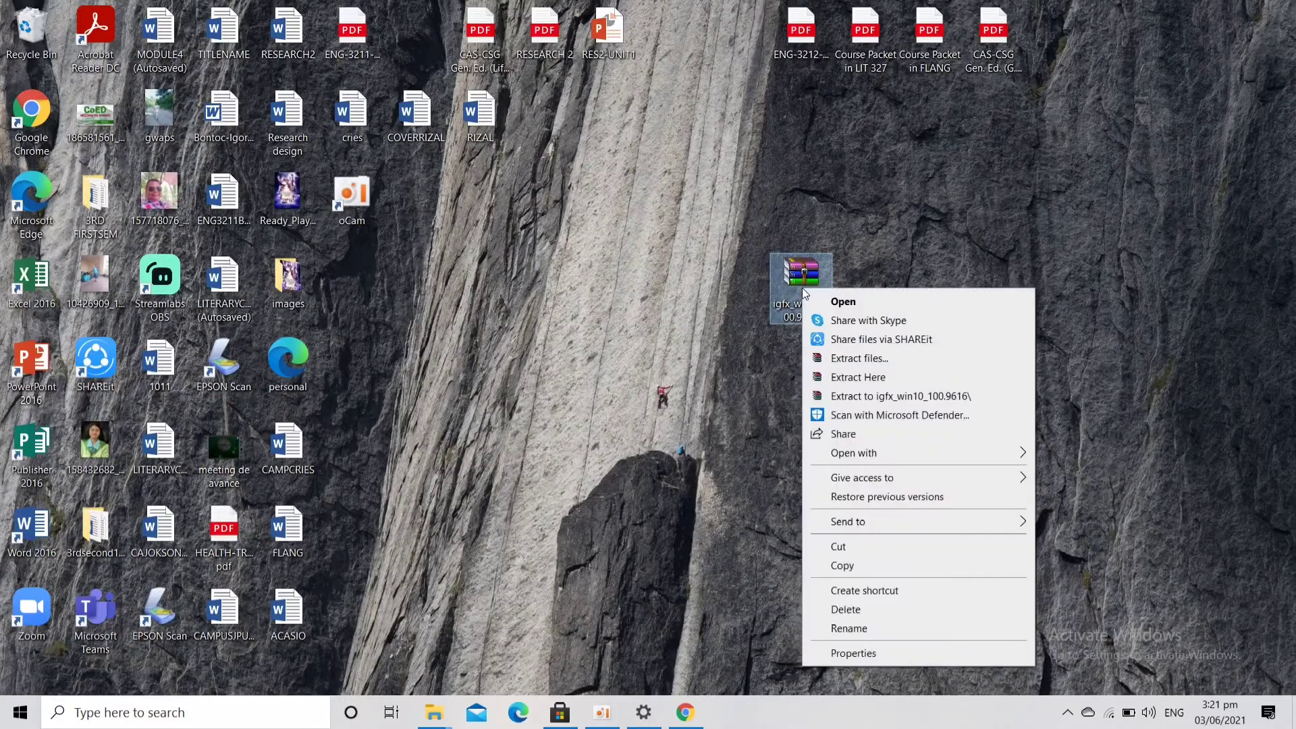
pyautogui.click(907, 397)
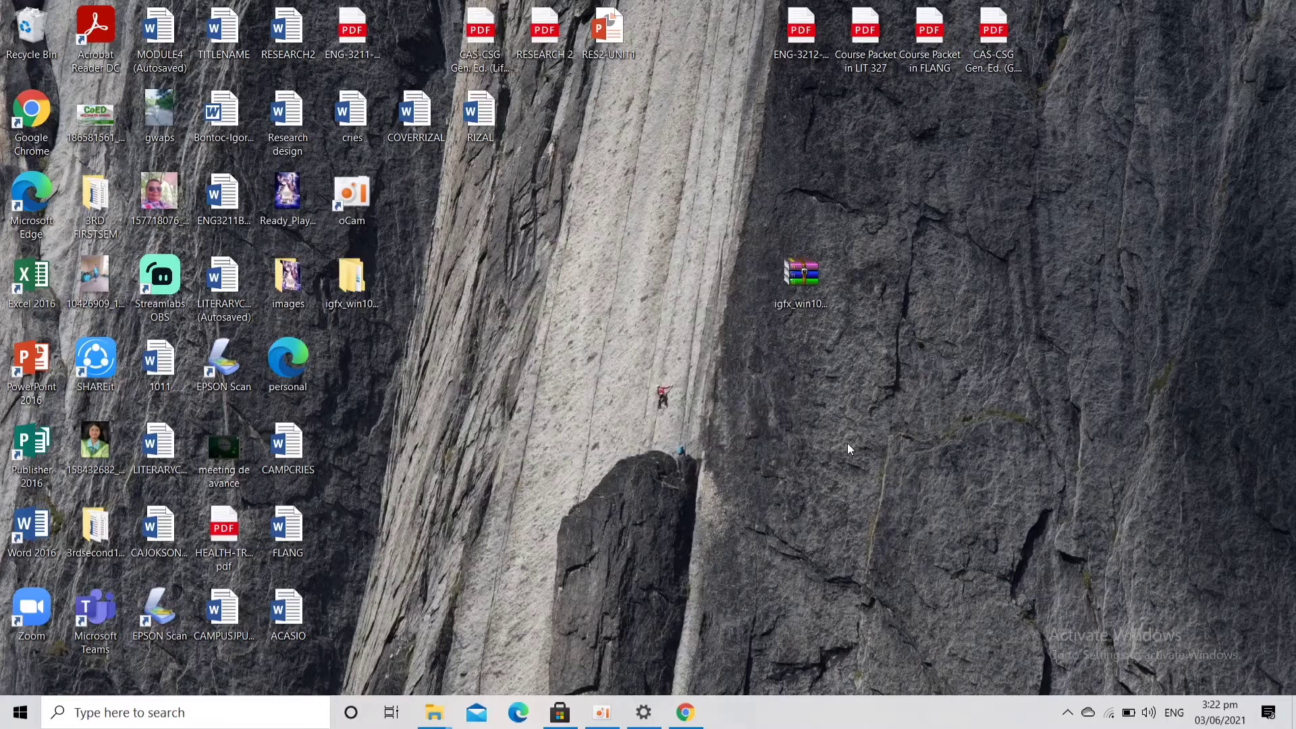
pyautogui.moveTo(352, 280); pyautogui.dragTo(796, 358)
# Step: Delete the driver archive and open the extracted igfx_win10_100.9616 folder
pyautogui.click(805, 281)
pyautogui.rightClick(806, 281)
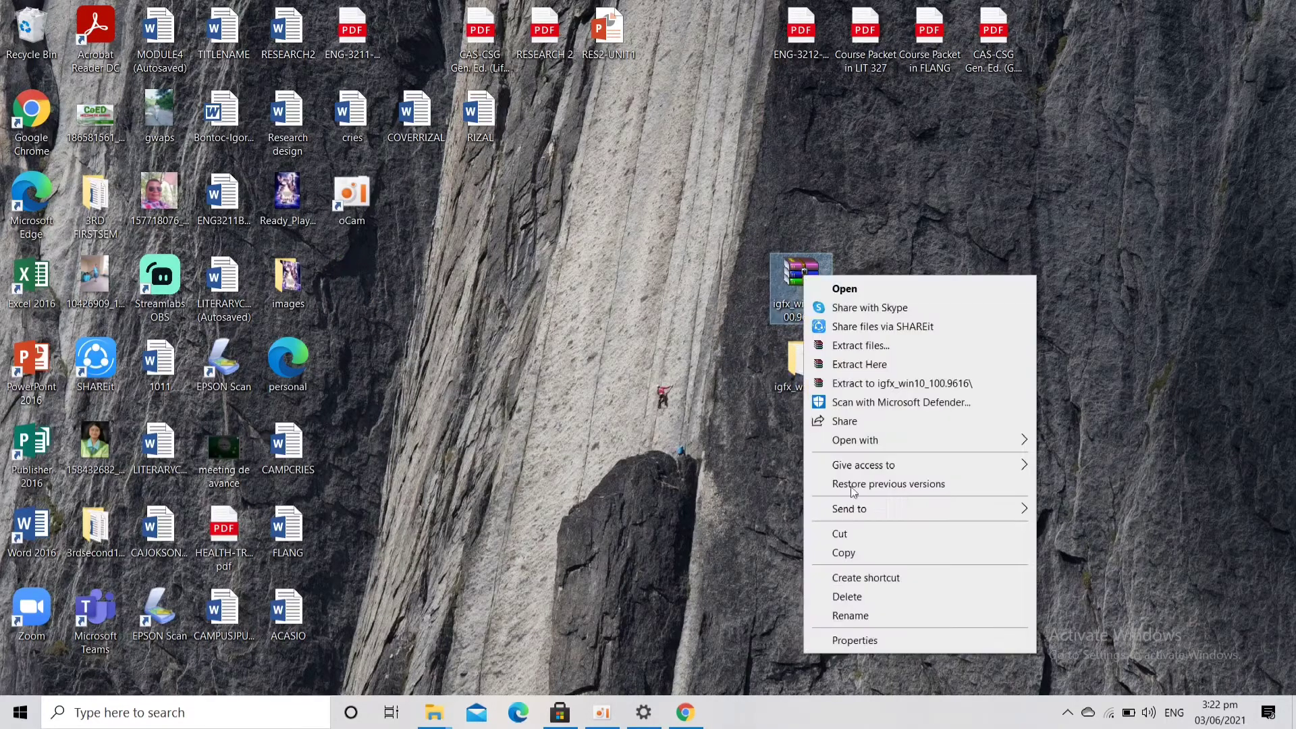
pyautogui.click(876, 599)
pyautogui.doubleClick(801, 361)
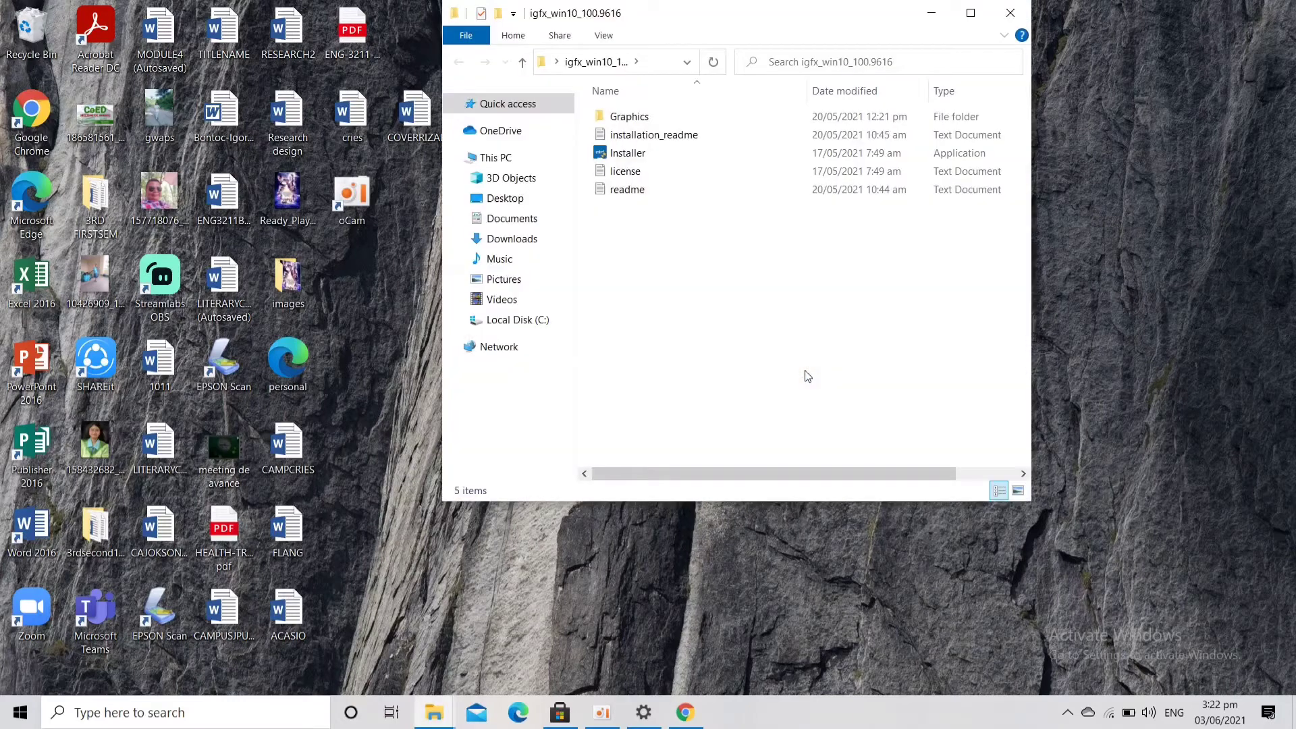
# Step: Run Installer from the igfx_win10_100.9616 folder and minimize the Explorer window
pyautogui.click(681, 175)
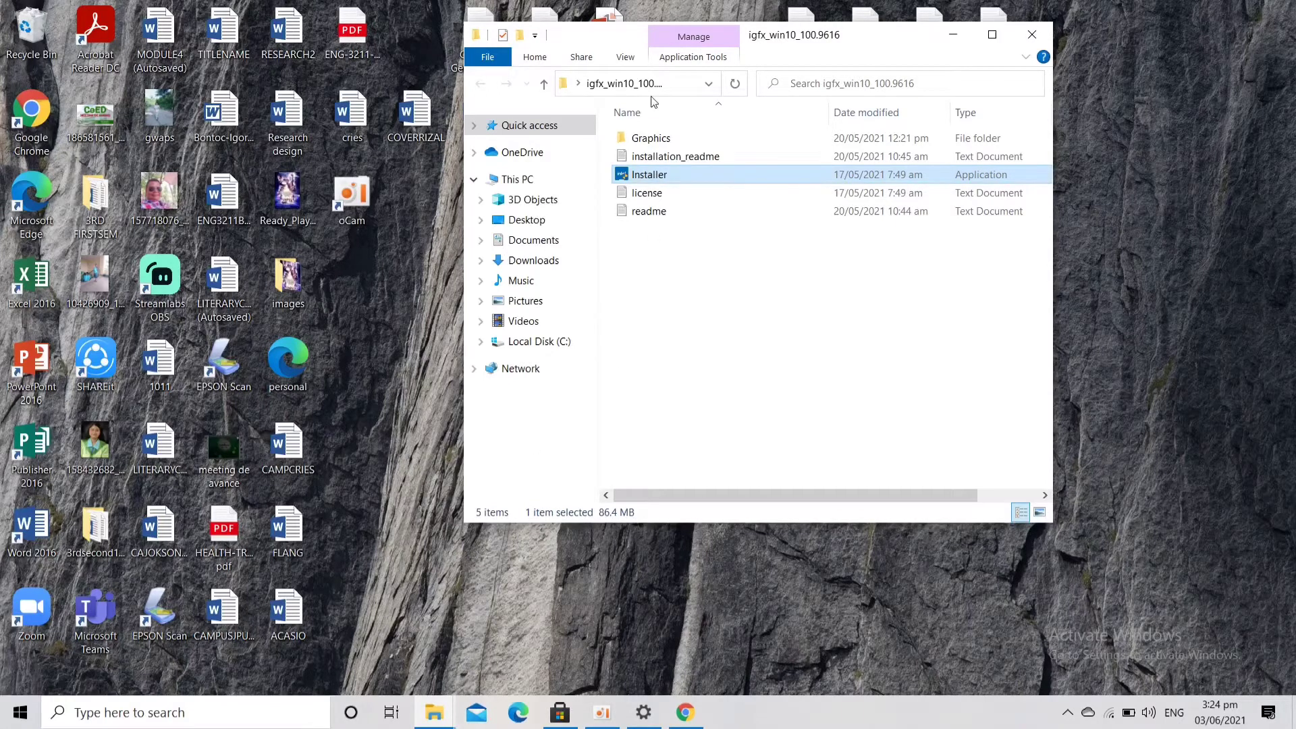
pyautogui.click(951, 37)
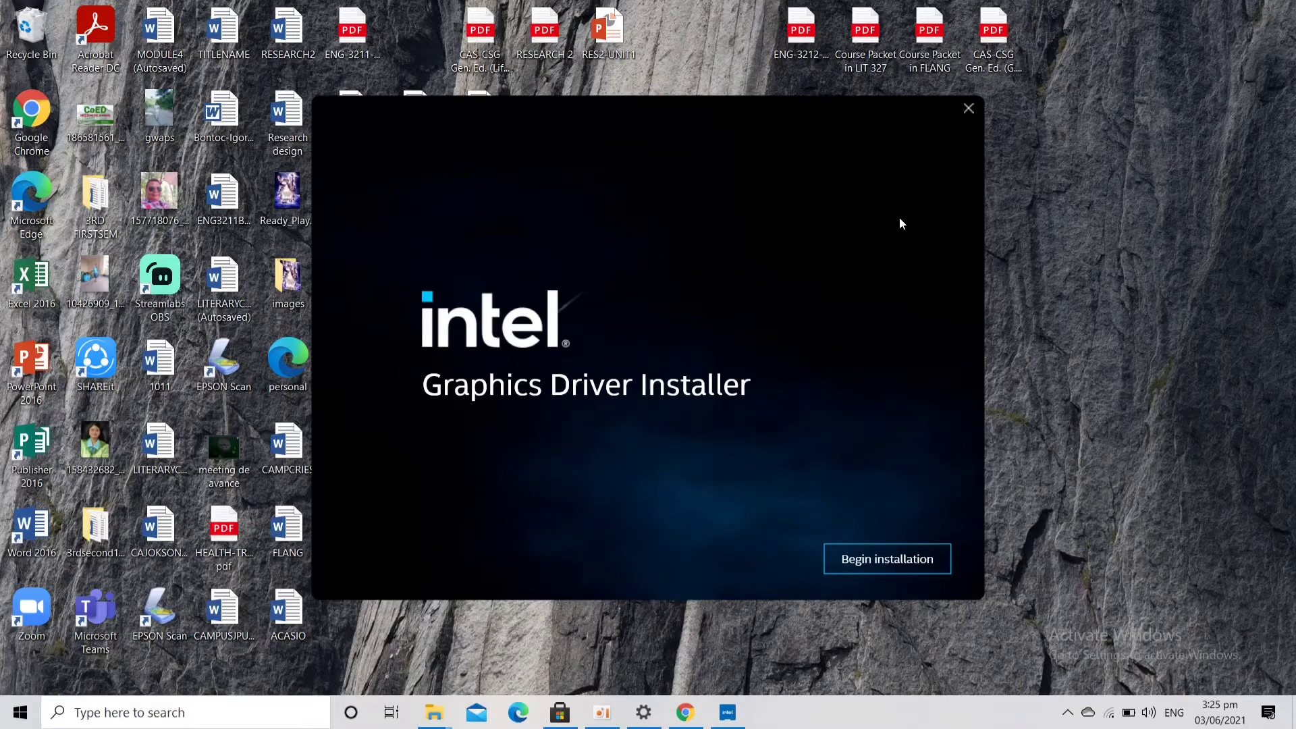
# Step: Install the Intel graphics driver, accepting the terms, then choose Reboot now to apply it
pyautogui.click(906, 571)
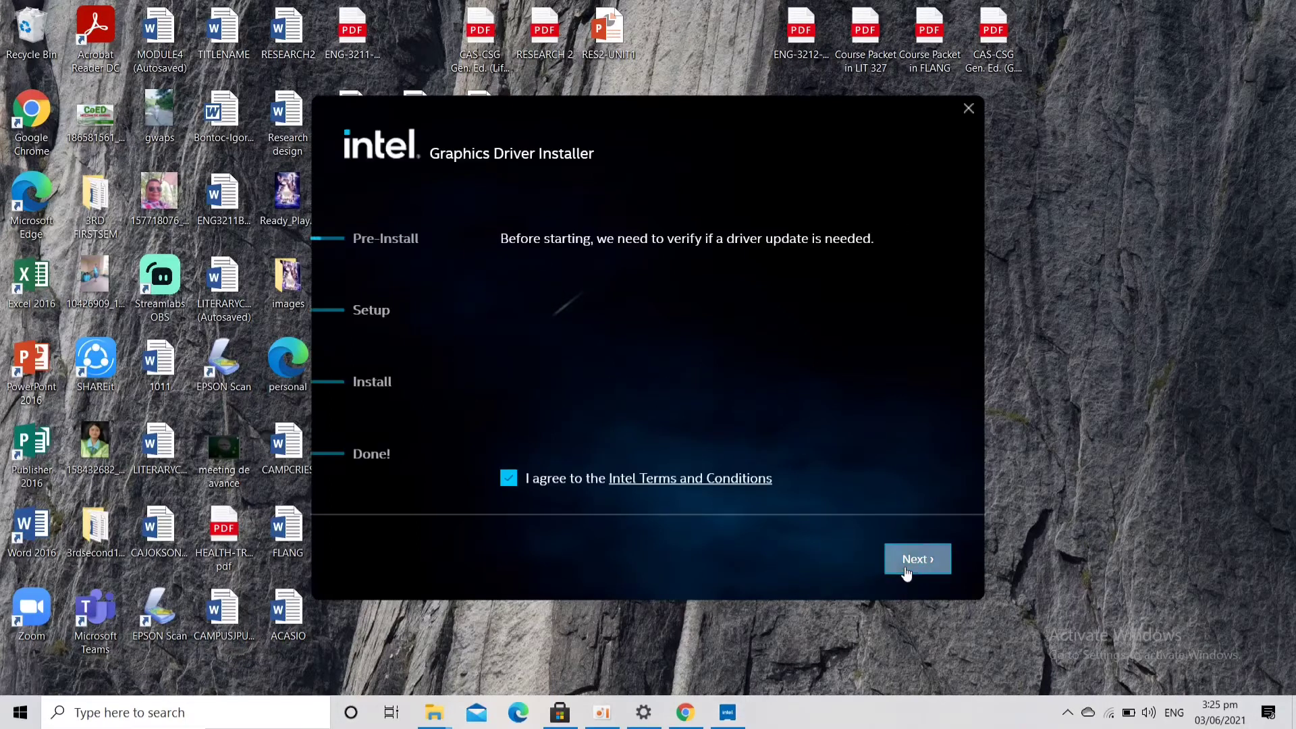
pyautogui.click(903, 559)
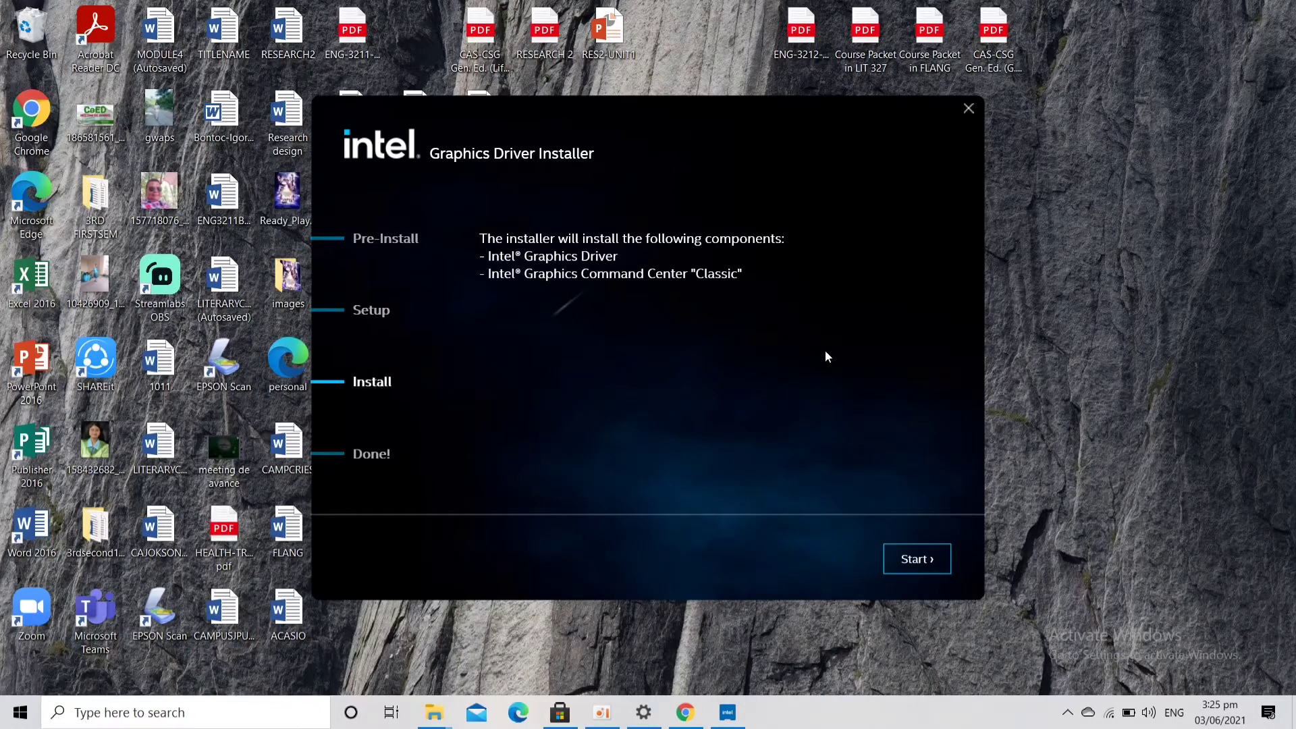
pyautogui.click(925, 563)
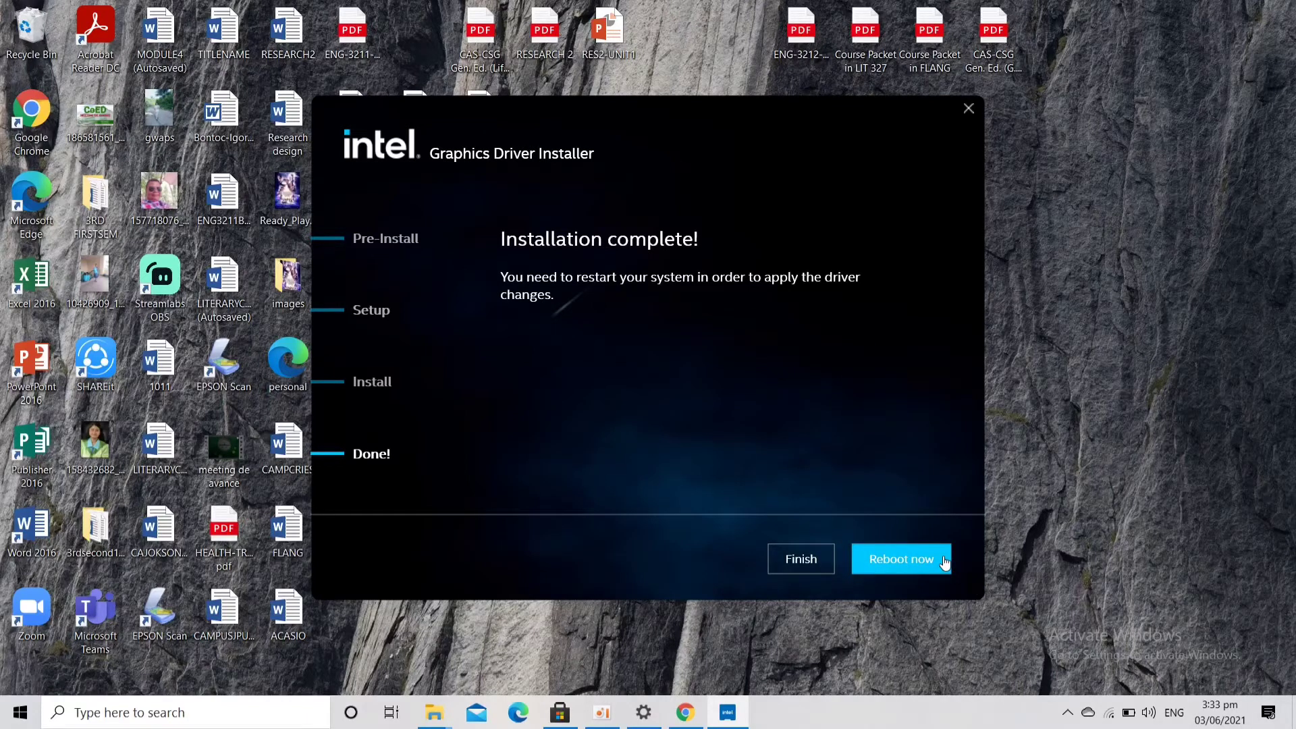
pyautogui.click(943, 560)
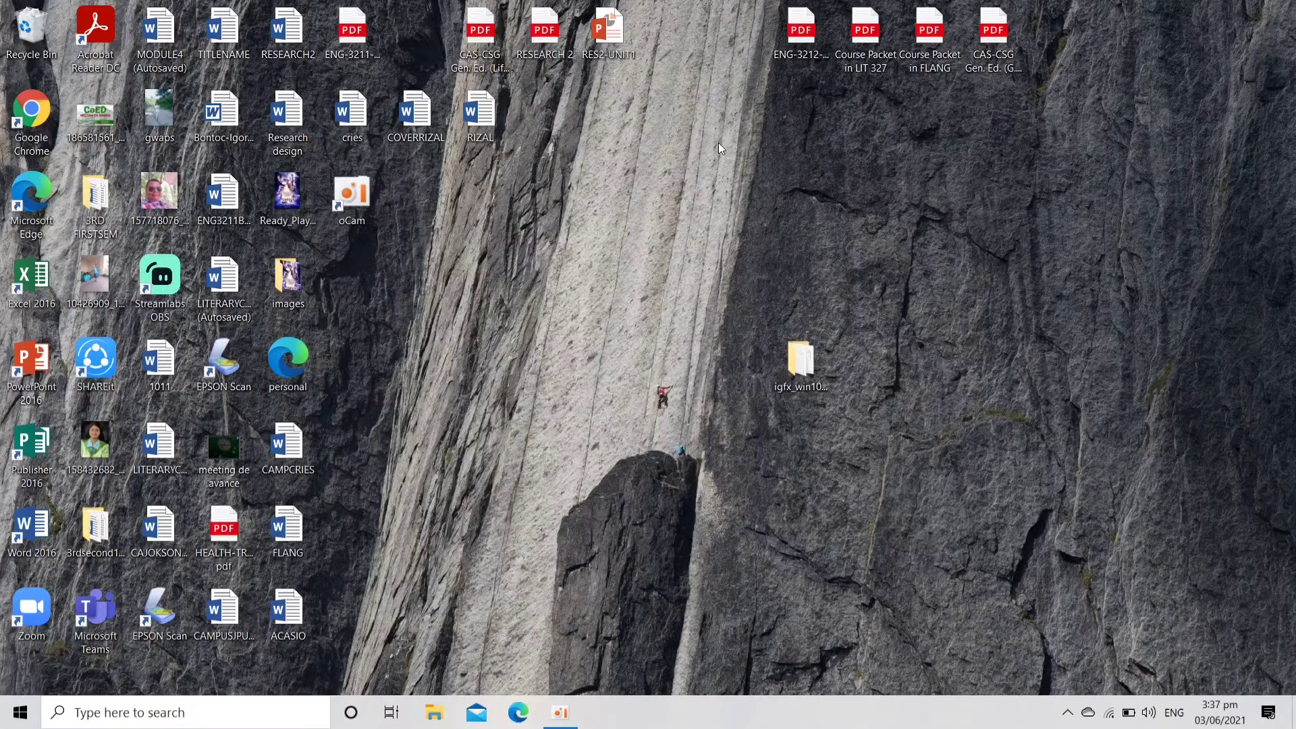
# Step: Open Device Manager and the Intel(R) UHD Graphics 600 properties under Display adapters
pyautogui.rightClick(20, 712)
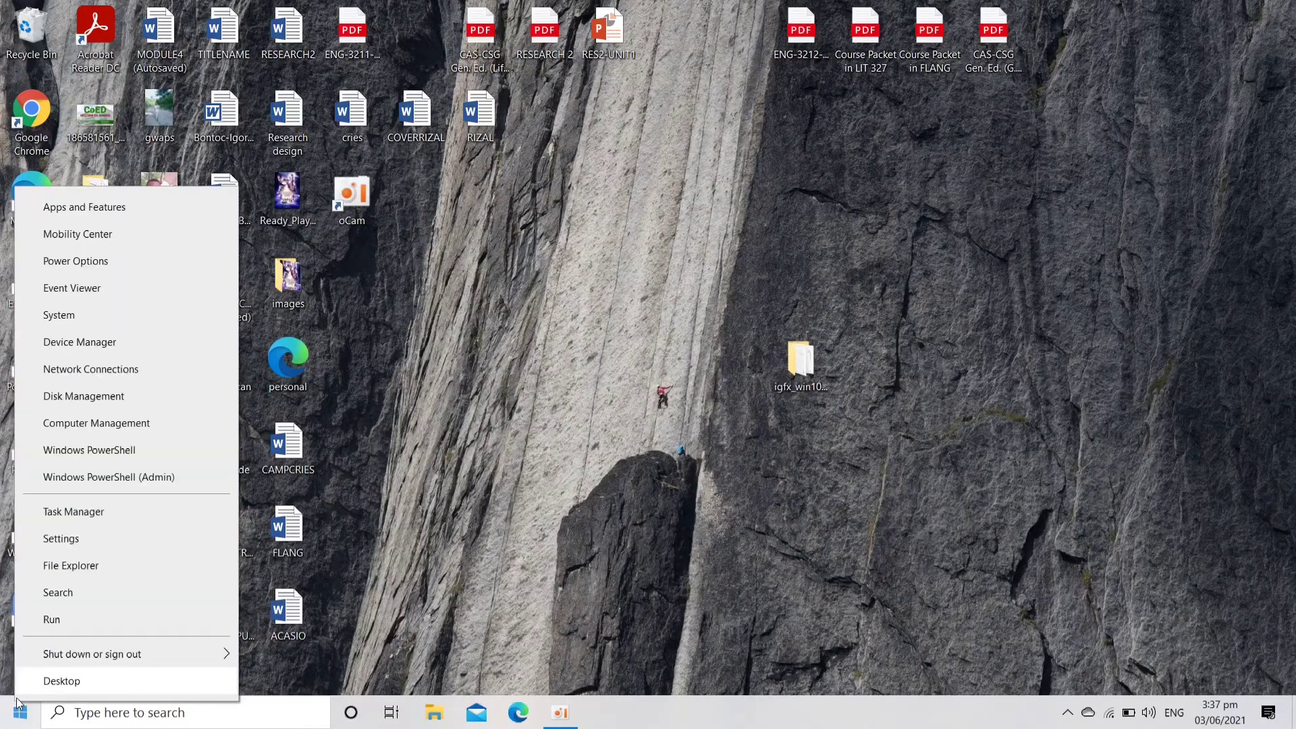
pyautogui.click(72, 343)
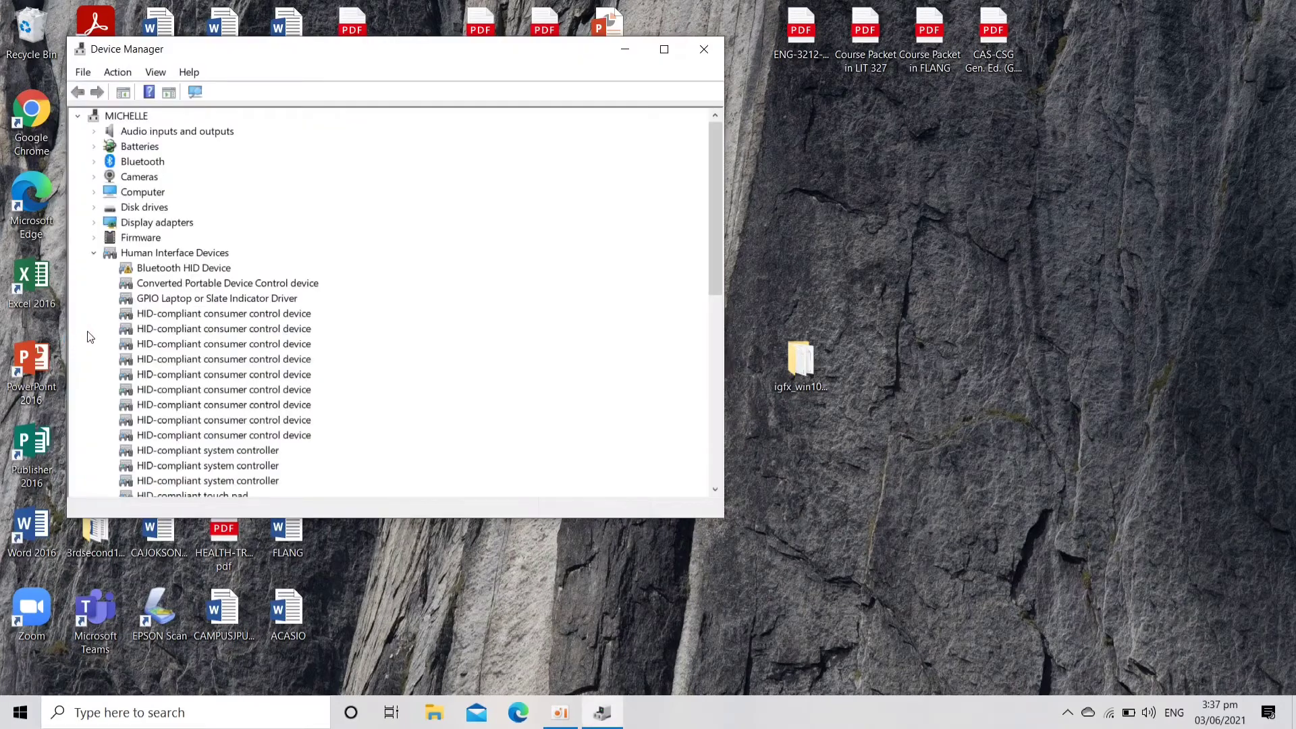
pyautogui.doubleClick(177, 226)
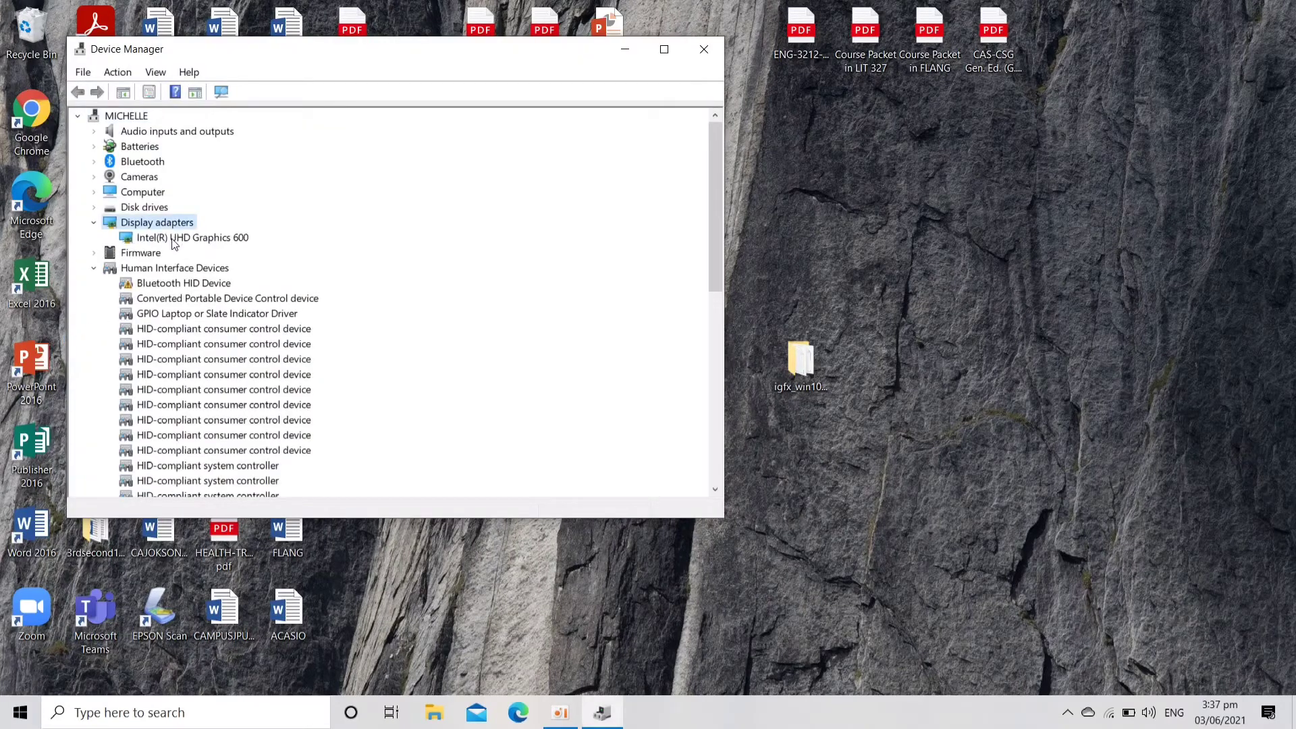
pyautogui.click(172, 238)
pyautogui.rightClick(172, 238)
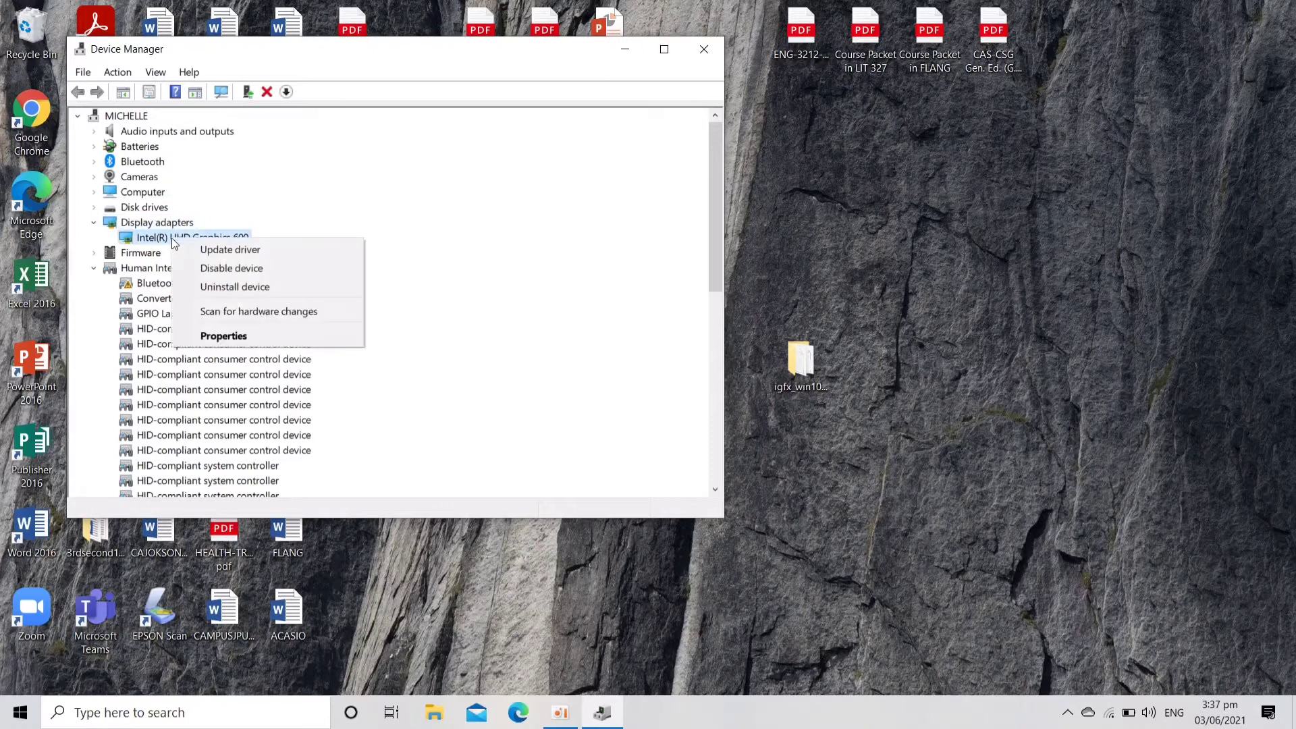
pyautogui.click(188, 331)
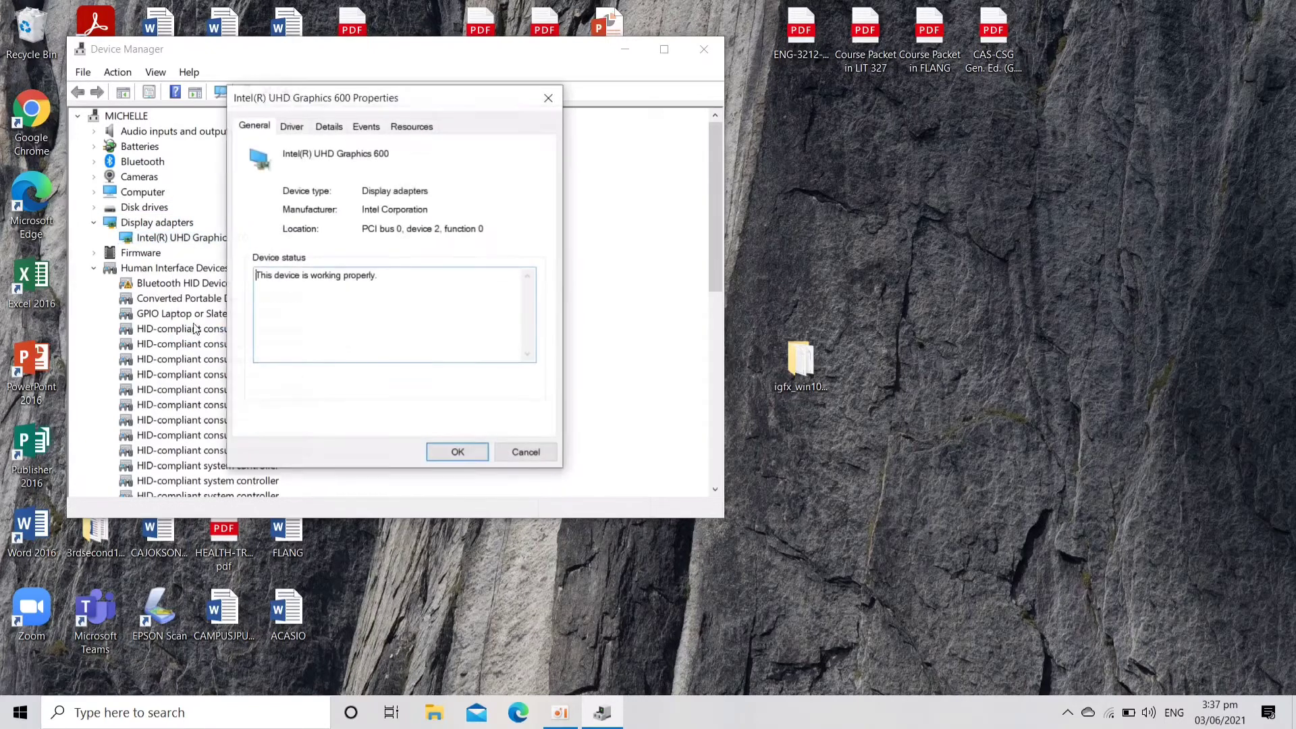
# Step: Confirm driver version 27.20.100.9616 on the Driver tab, then close the dialog and Device Manager
pyautogui.click(292, 127)
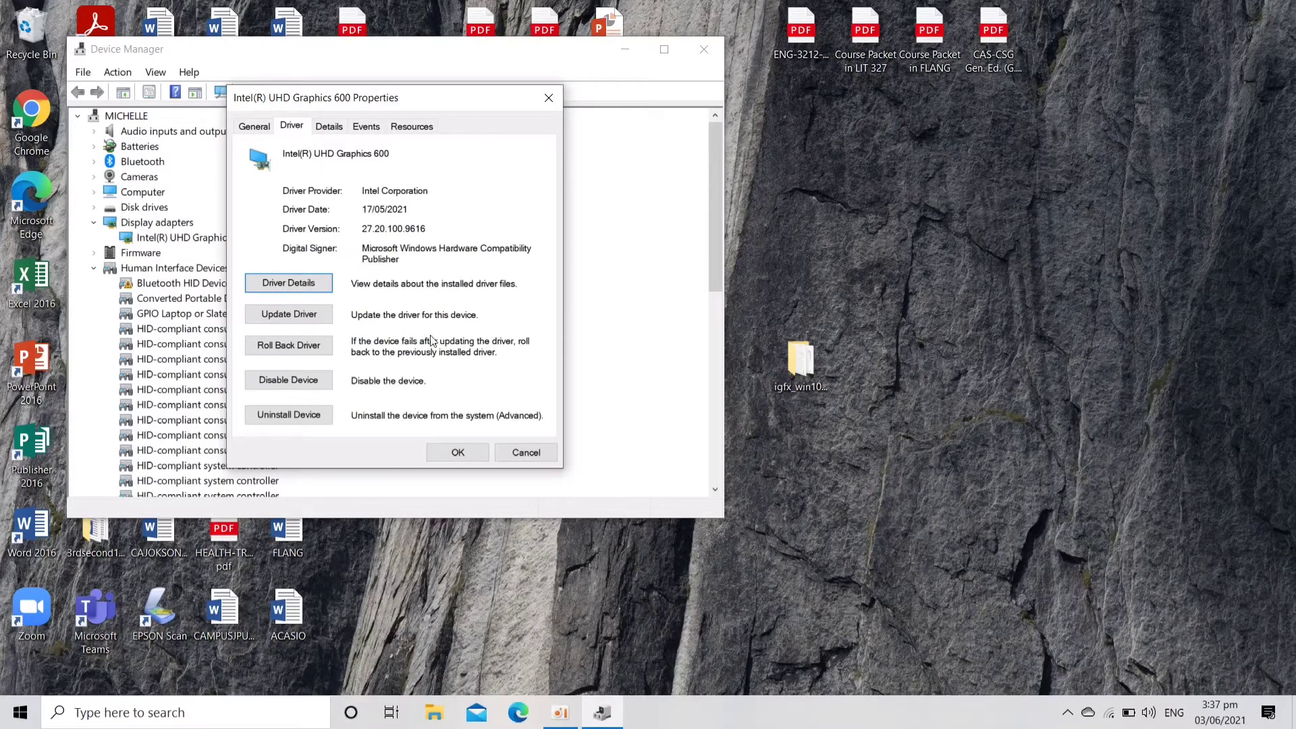
pyautogui.click(456, 453)
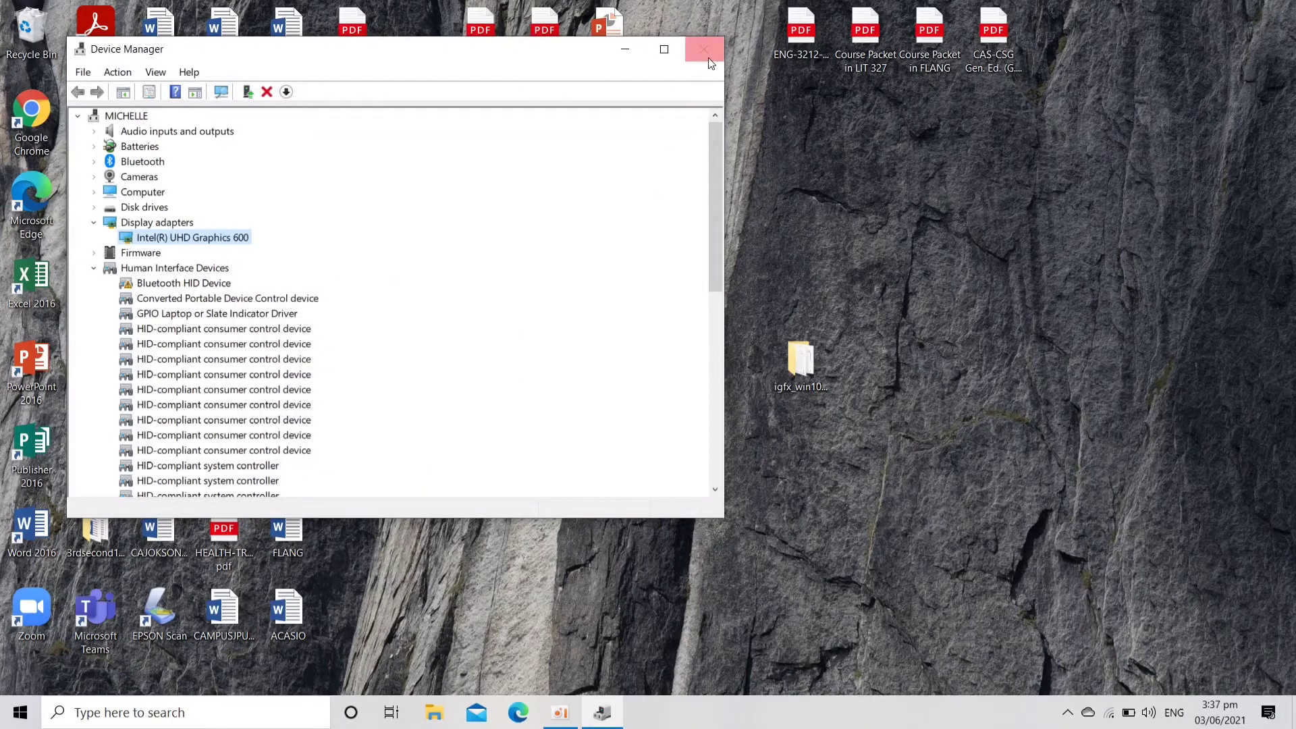
pyautogui.click(707, 57)
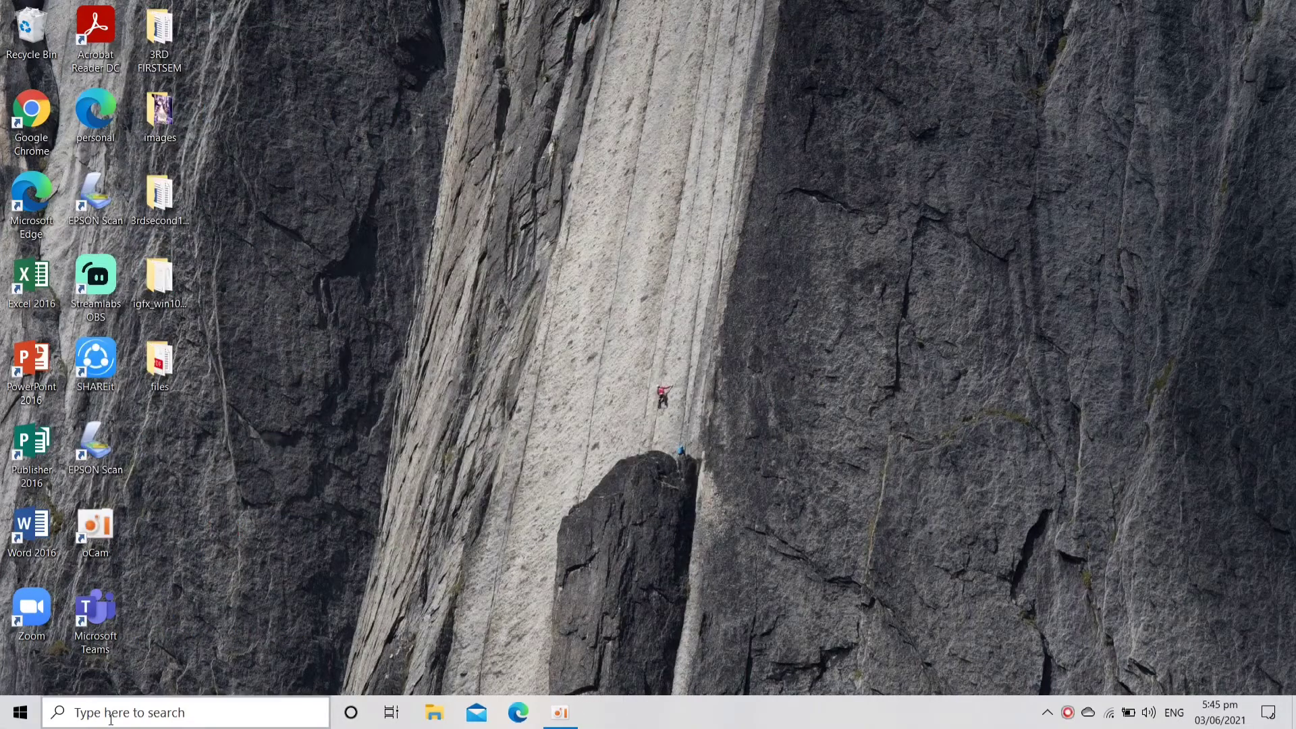
# Step: Launch Microsoft Store by typing 'm' into the taskbar search box
pyautogui.click(111, 719)
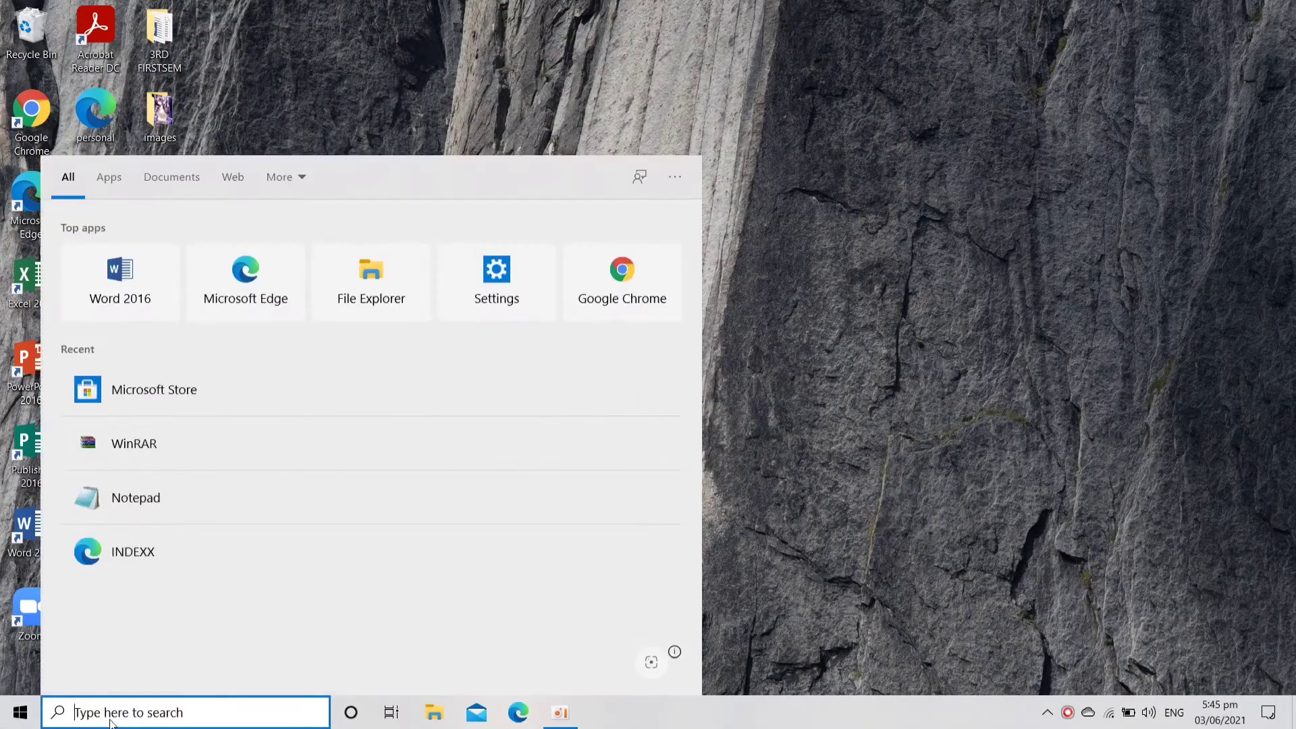
pyautogui.write('m')
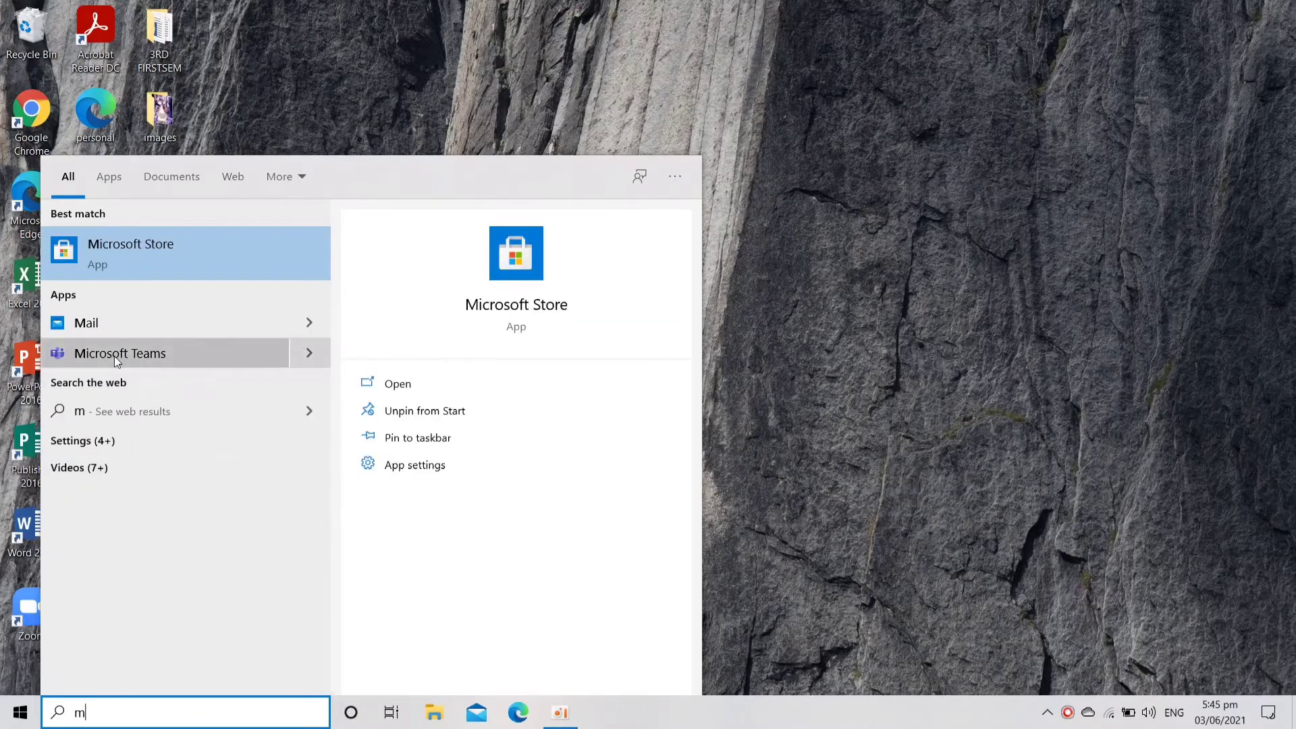
pyautogui.click(124, 267)
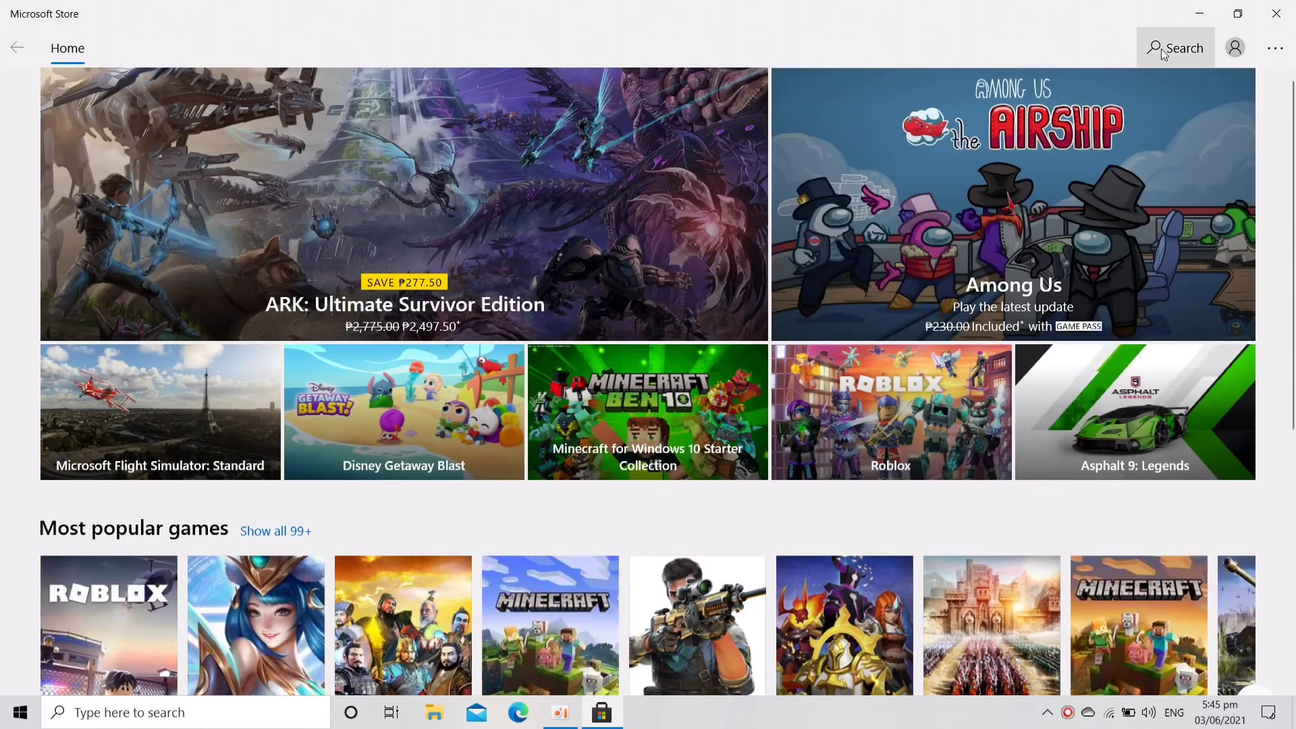
# Step: Search the Store for intel, then install and launch Intel Graphics Command Center
pyautogui.click(1163, 54)
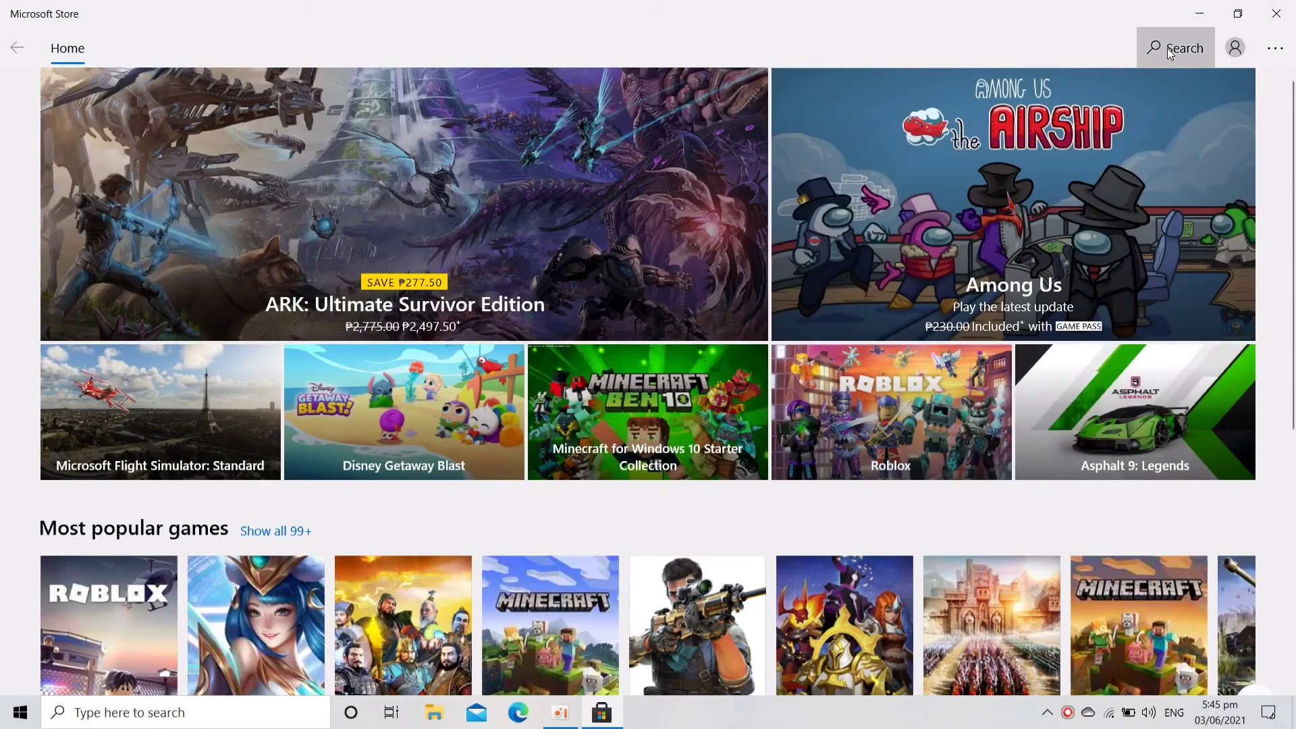
pyautogui.click(1168, 49)
pyautogui.write('intel')
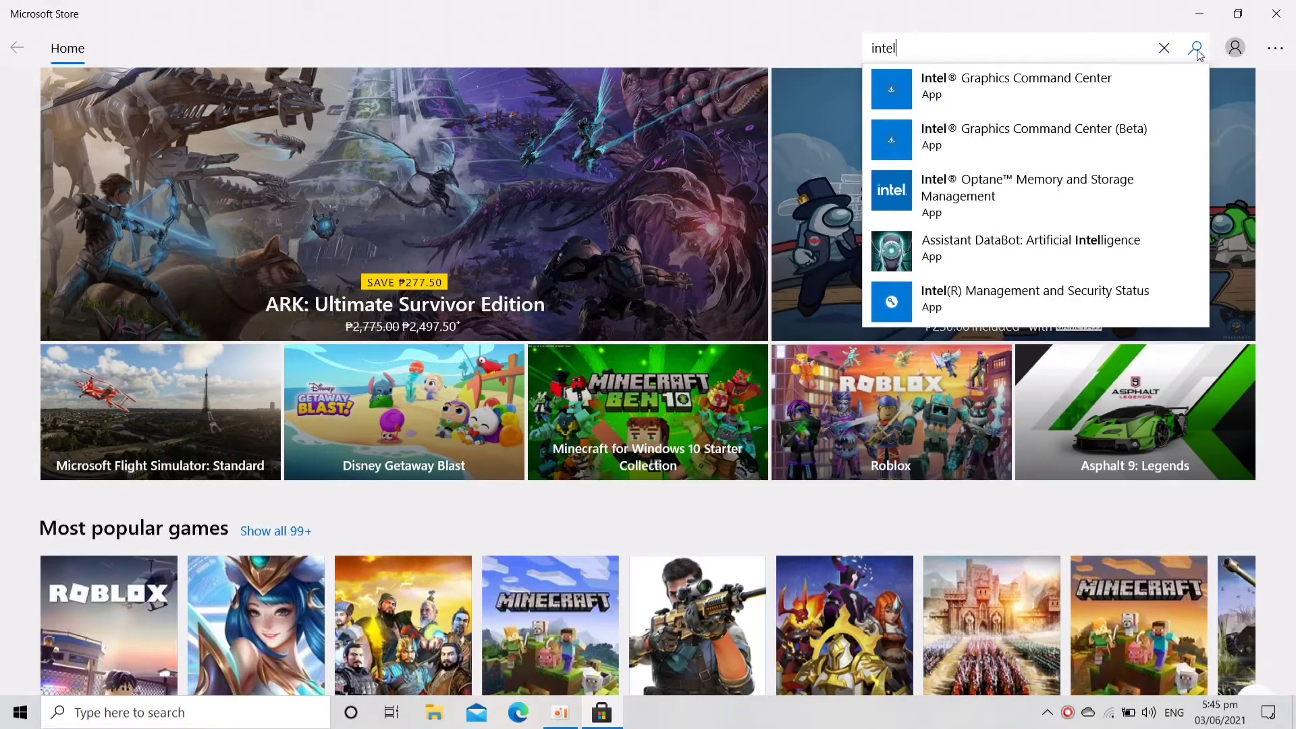
pyautogui.click(1196, 49)
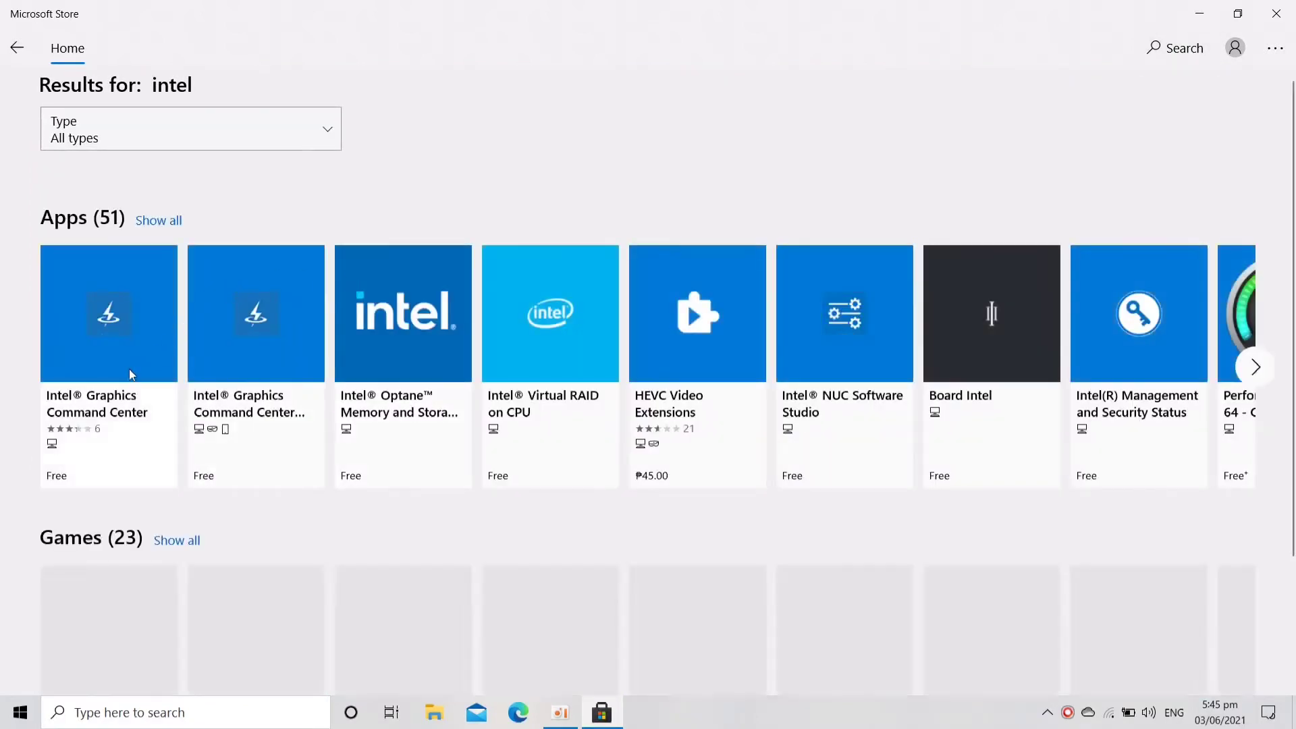
pyautogui.click(91, 358)
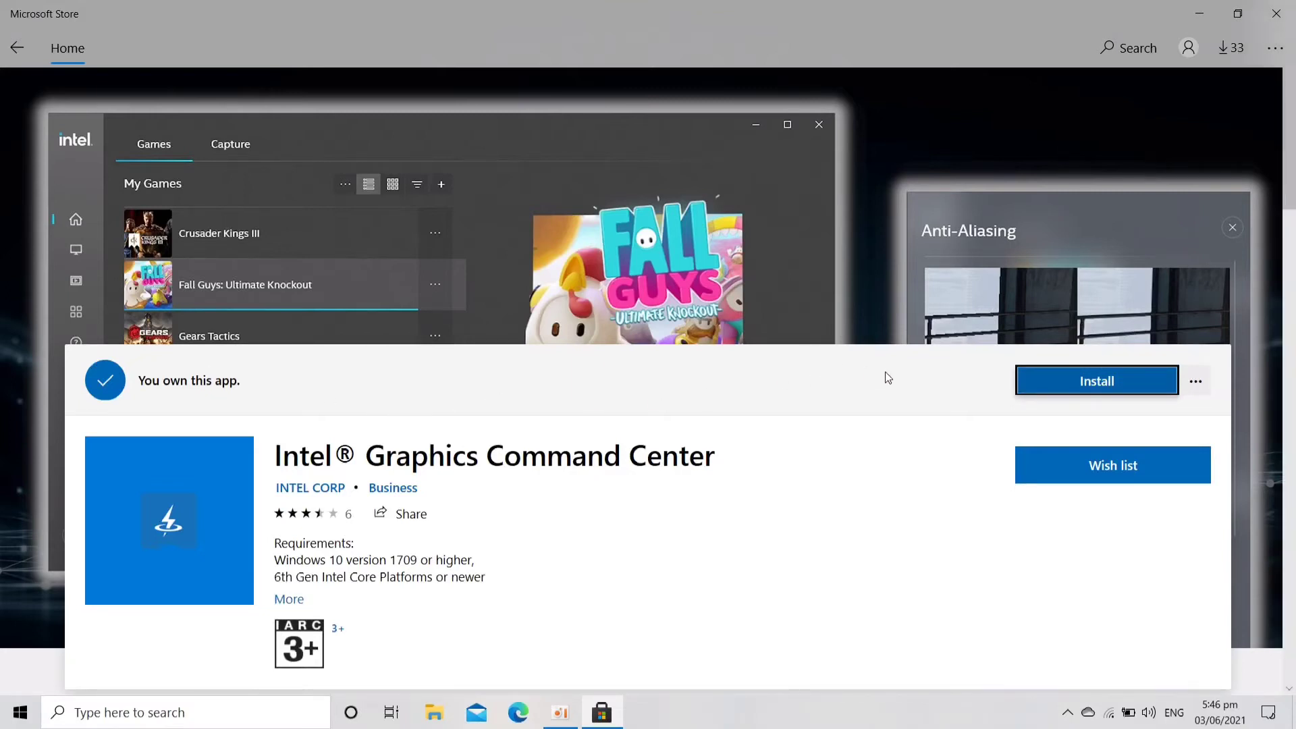
pyautogui.click(1105, 380)
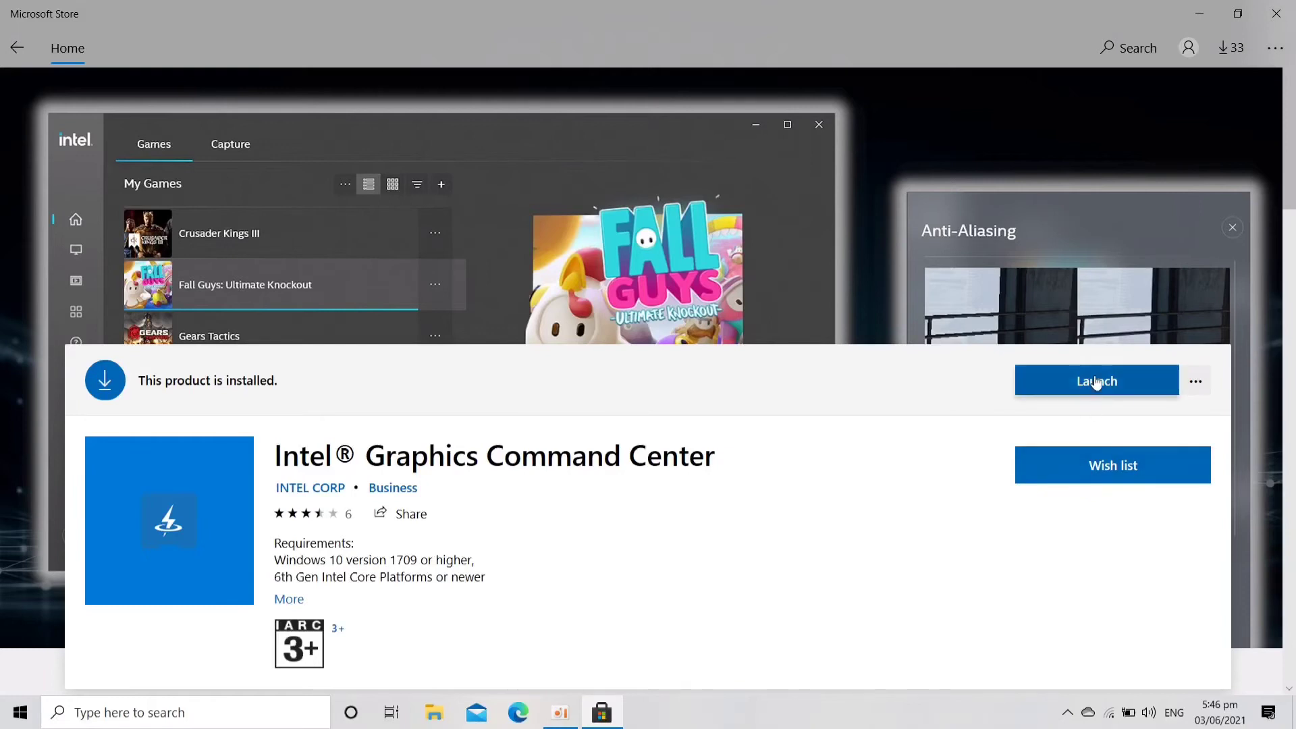
pyautogui.click(1096, 382)
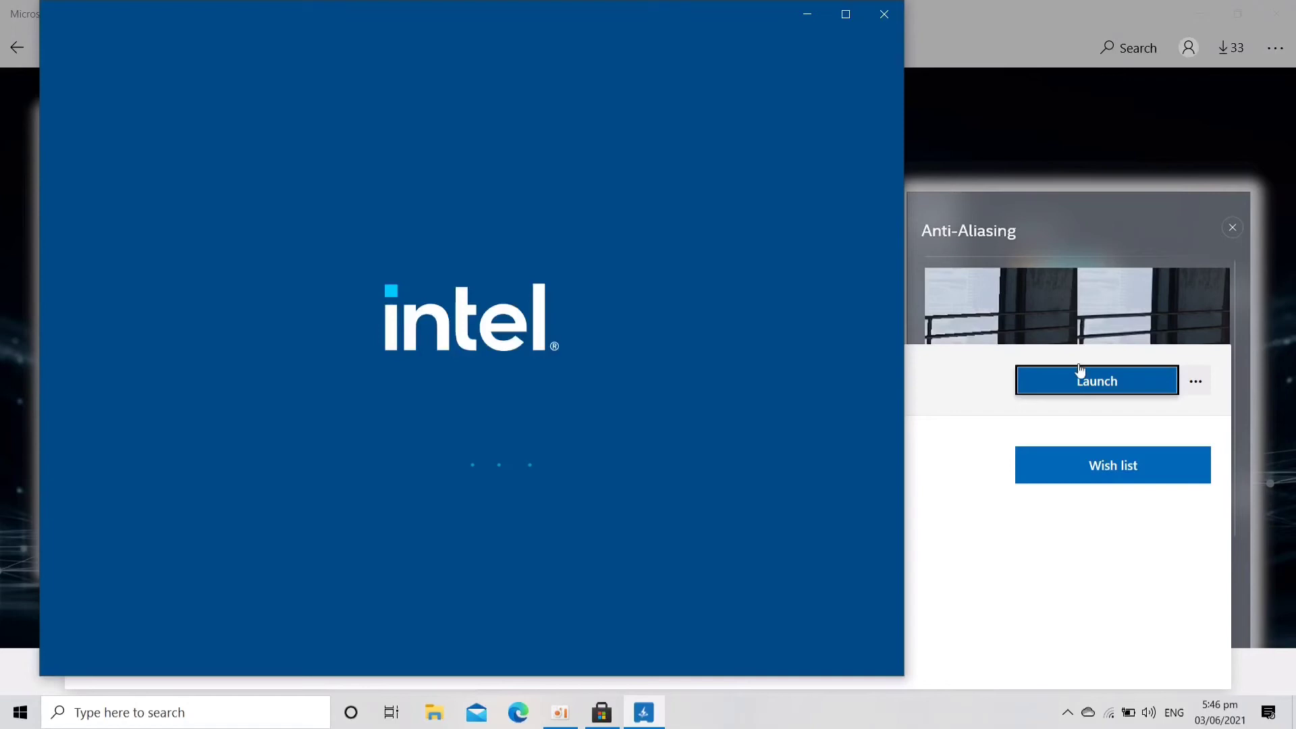
# Step: Maximize Intel Graphics Command Center, accept its software license, and minimize the app
pyautogui.click(846, 15)
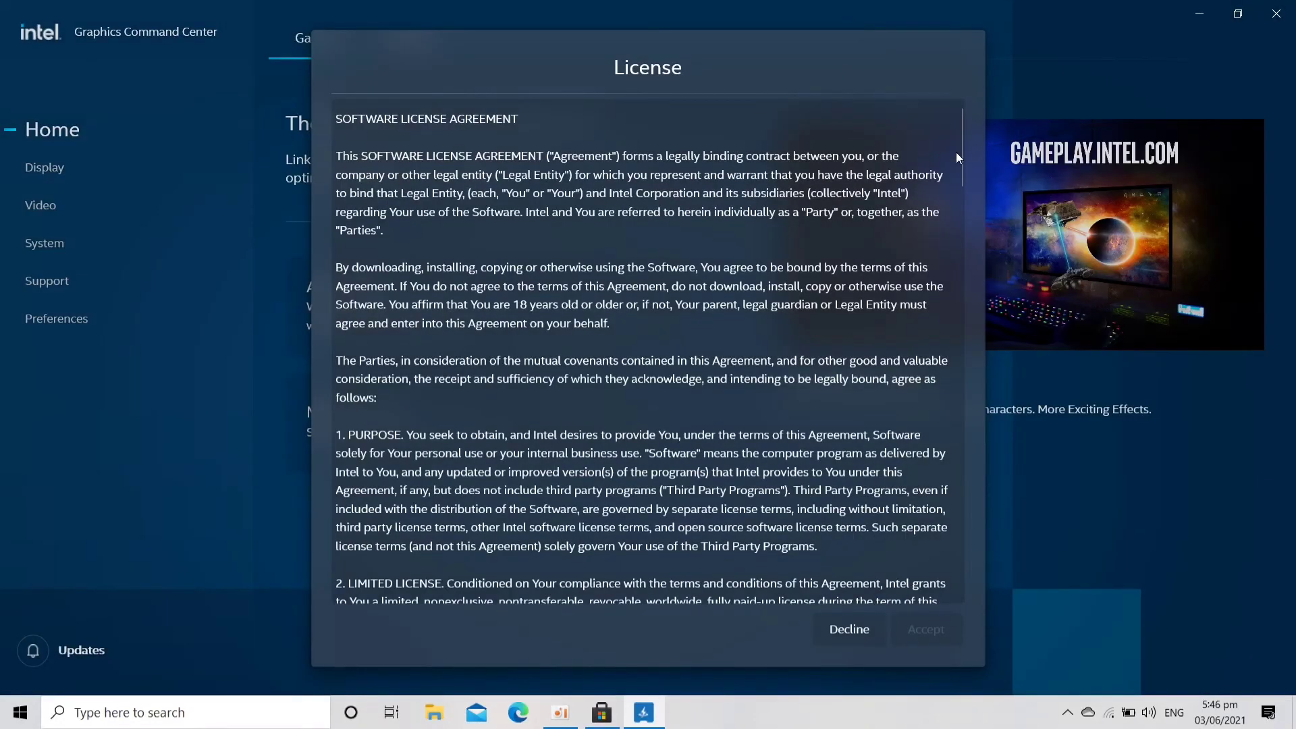
pyautogui.moveTo(963, 154); pyautogui.dragTo(974, 646)
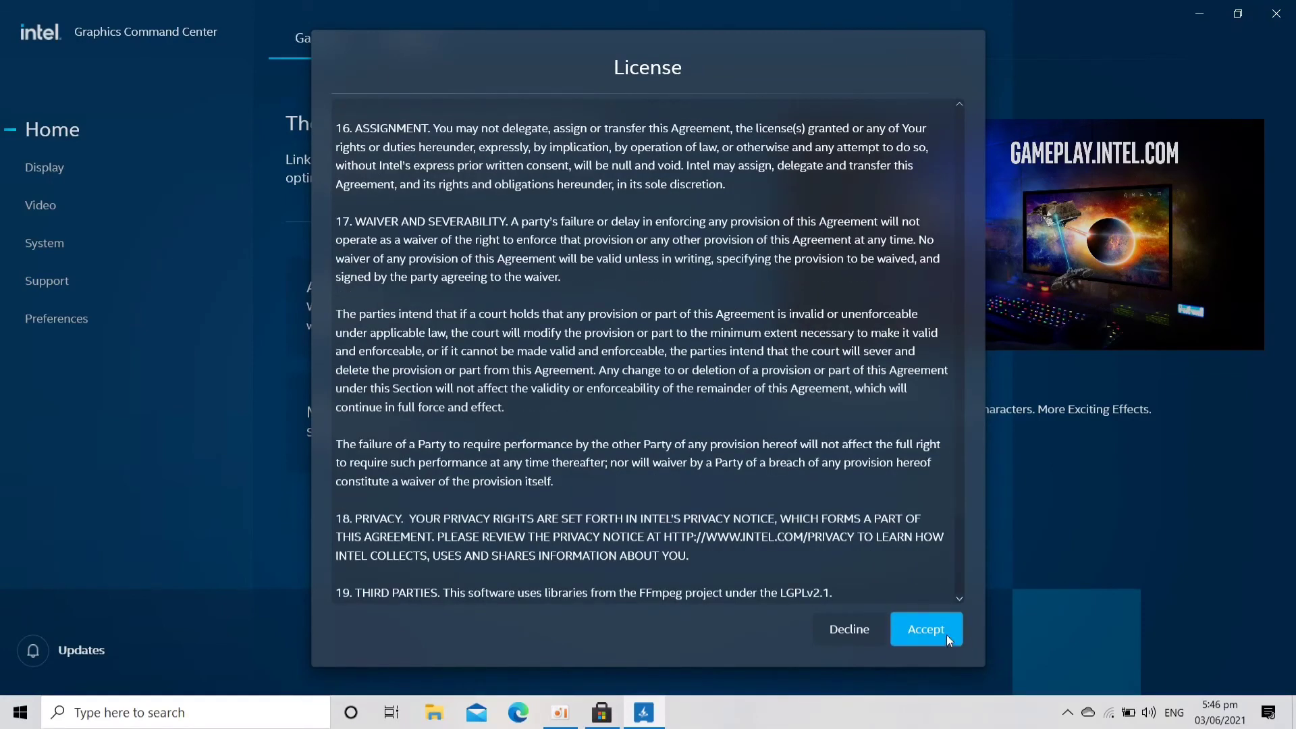
pyautogui.click(947, 638)
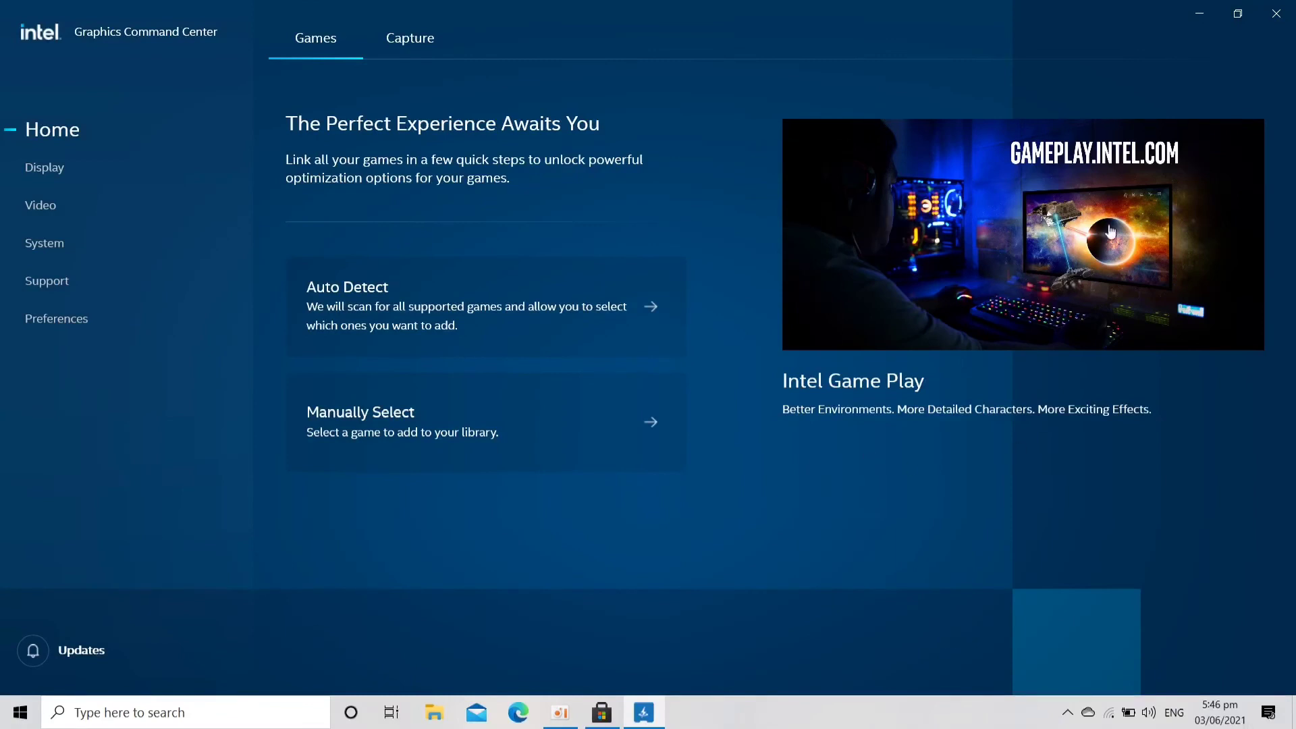
pyautogui.click(1215, 22)
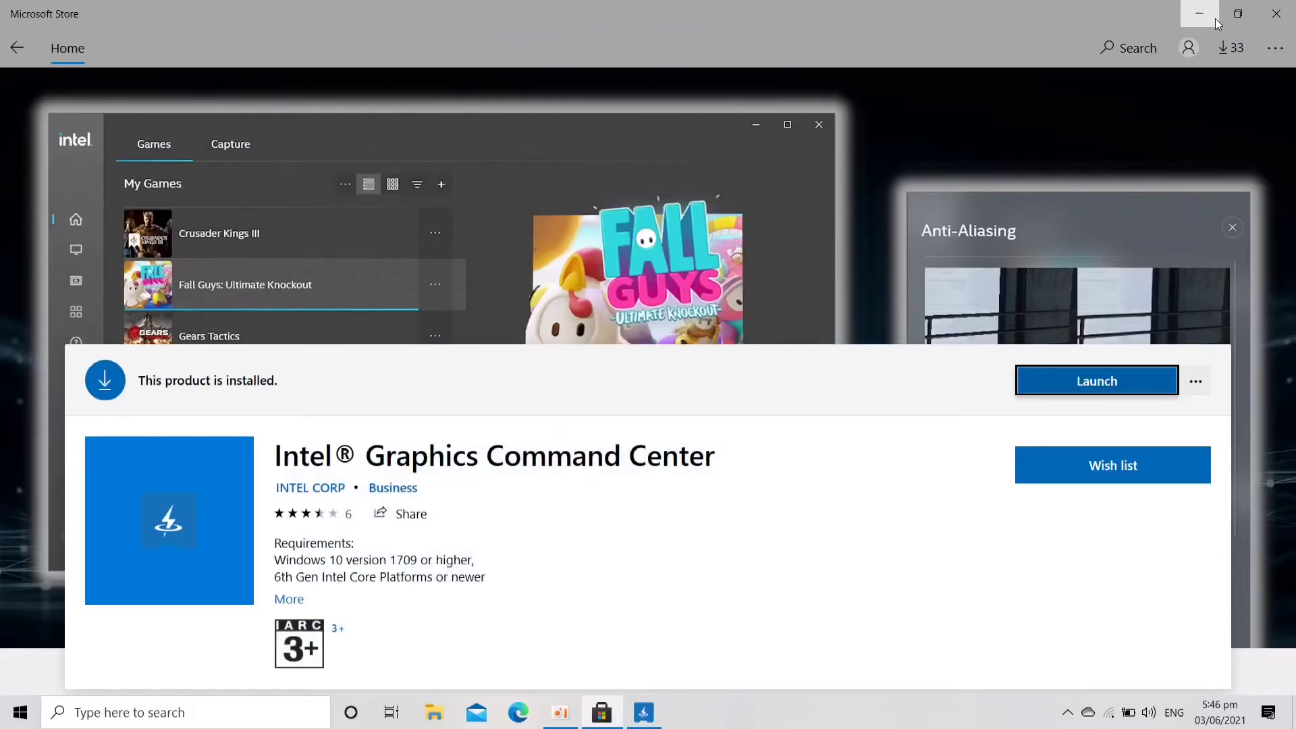